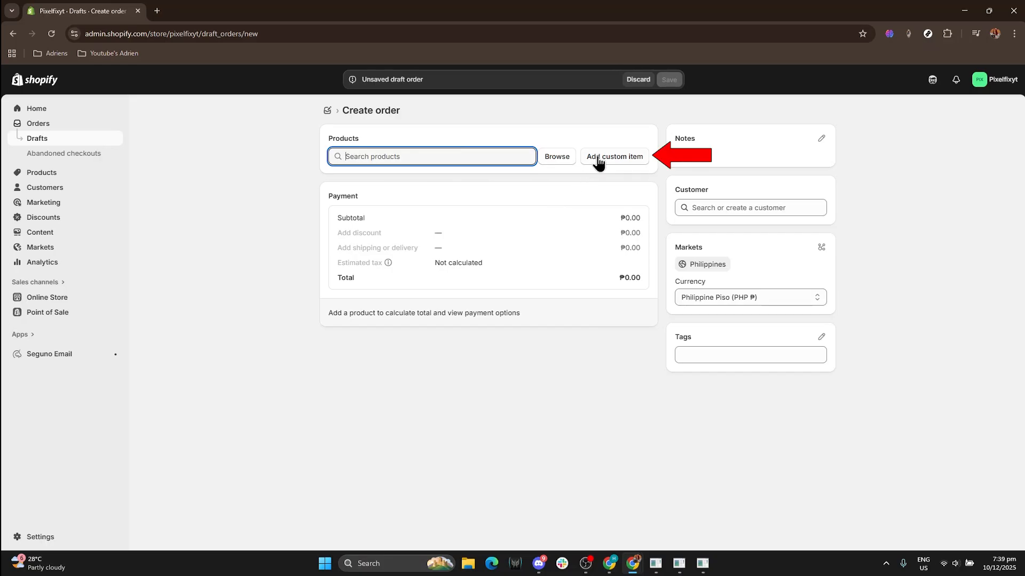
# - Open the Add custom item form from the Products card of the new draft order
pyautogui.click(600, 158)
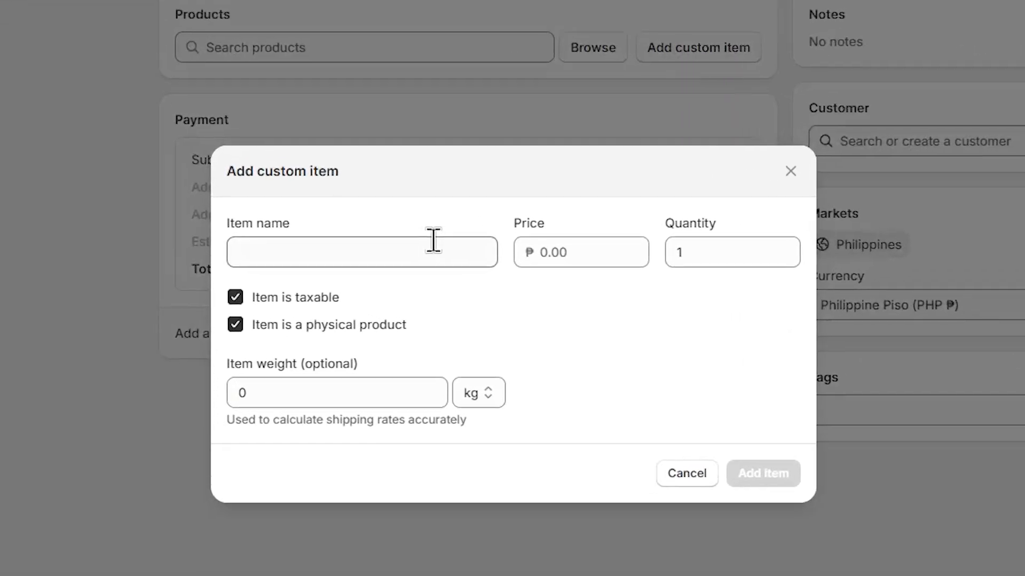
# - Name the custom item 'example', price it at ₱200.00 and mark it not taxable
pyautogui.click(450, 251)
pyautogui.write('example')
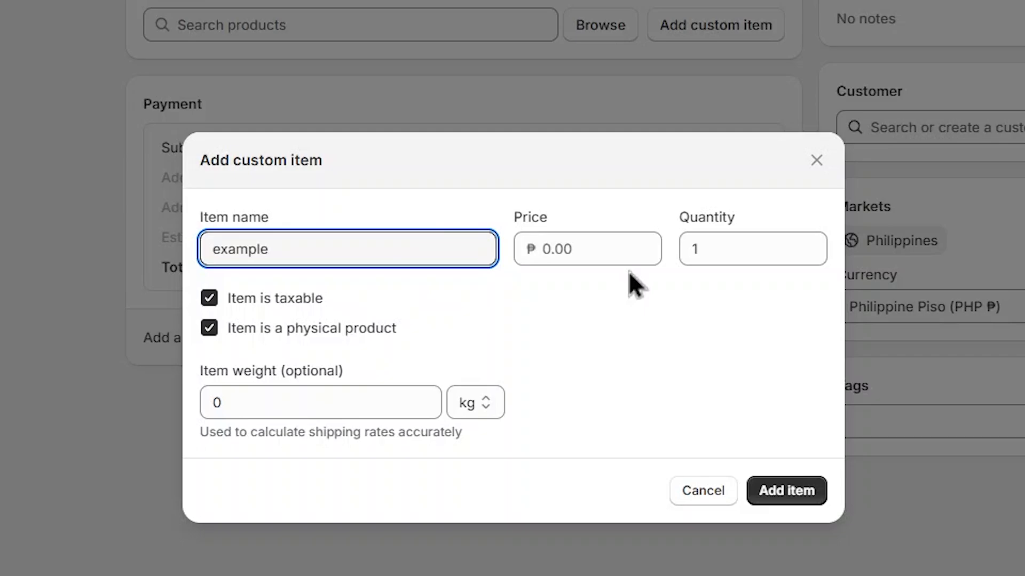
pyautogui.click(606, 246)
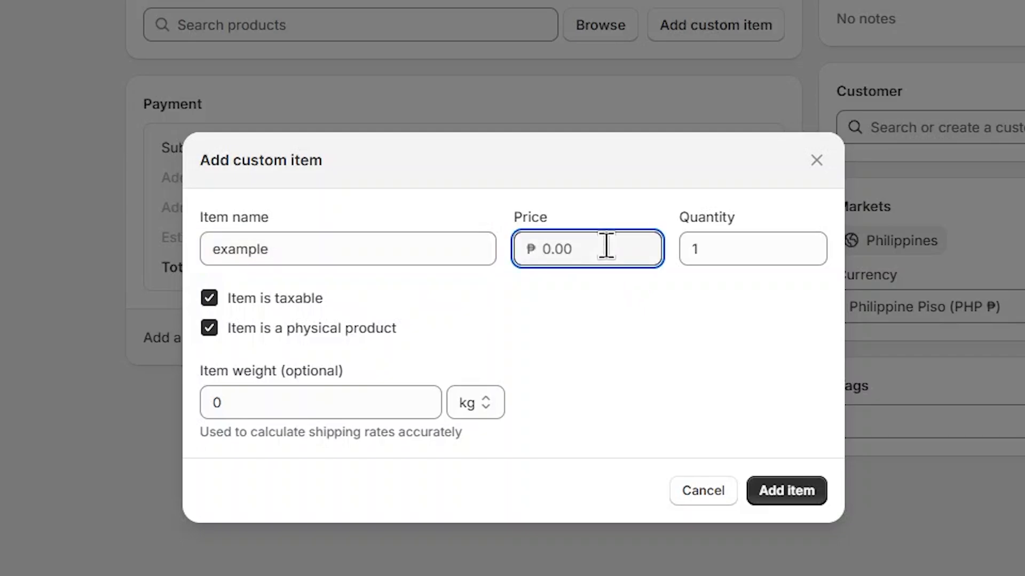
pyautogui.write('200')
pyautogui.click(605, 290)
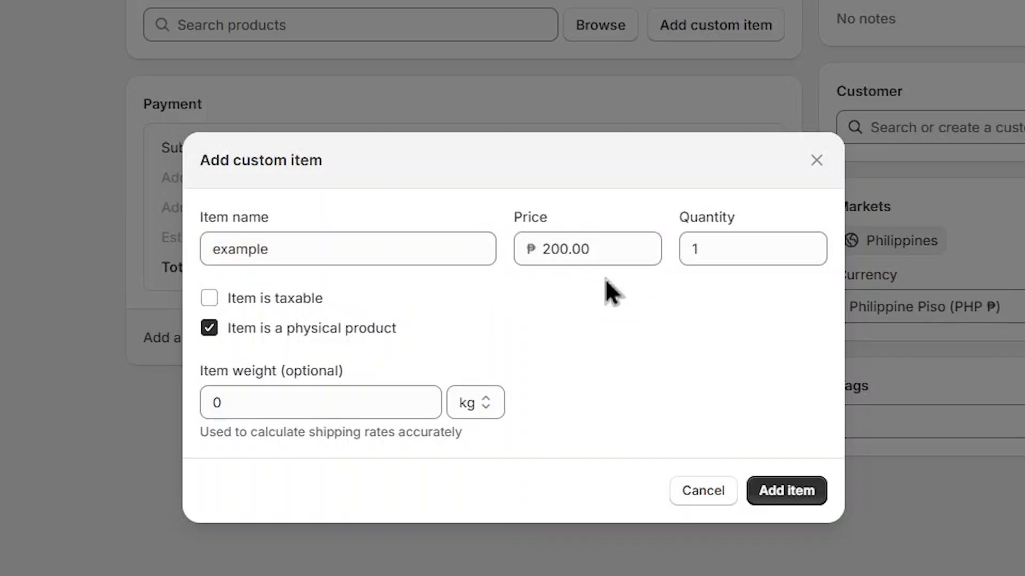
# - Set quantity 2 and weight 2 kg, keep it tax exempt, and add the item
pyautogui.click(709, 255)
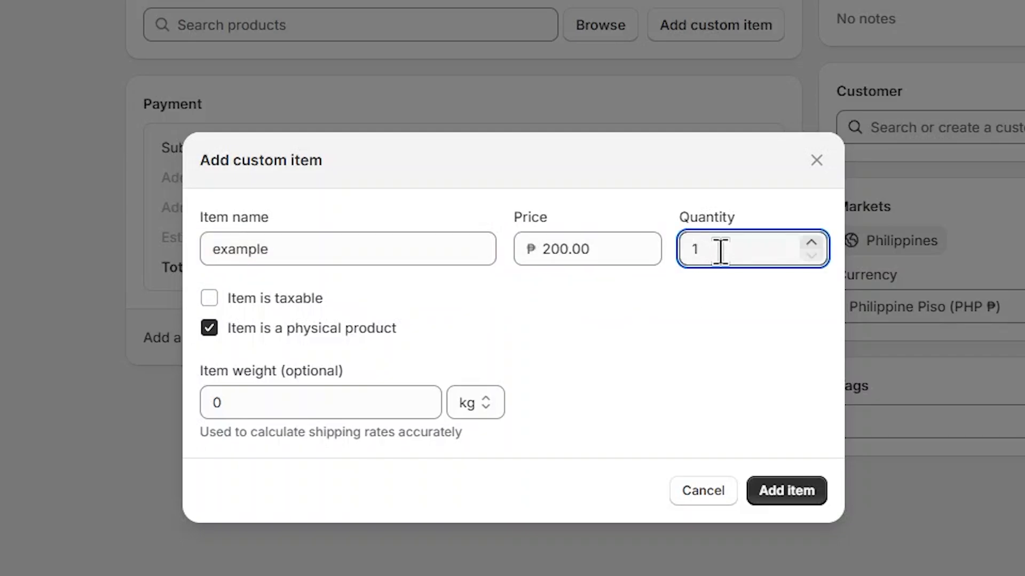
pyautogui.write('2')
pyautogui.click(689, 367)
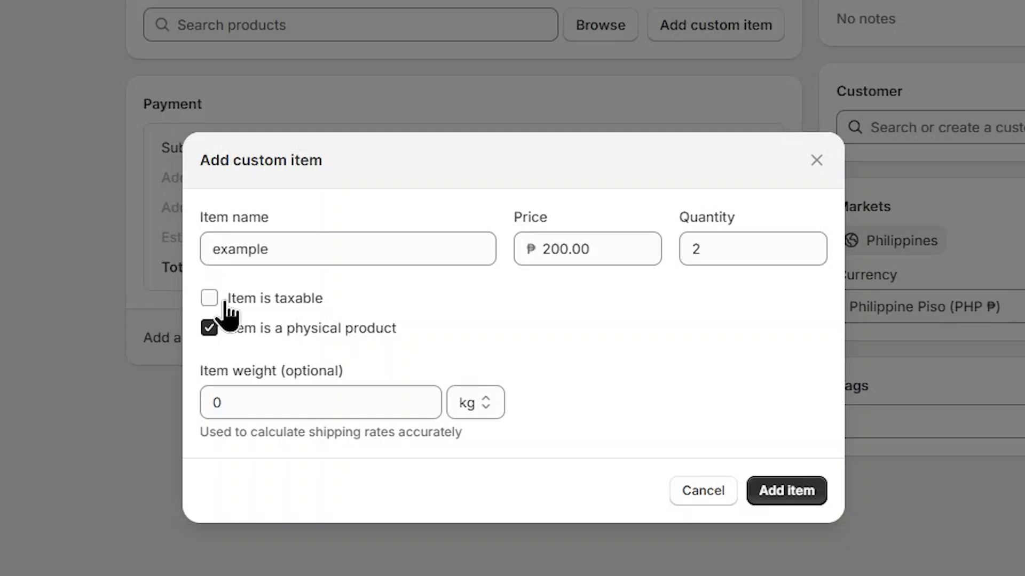
pyautogui.click(450, 305)
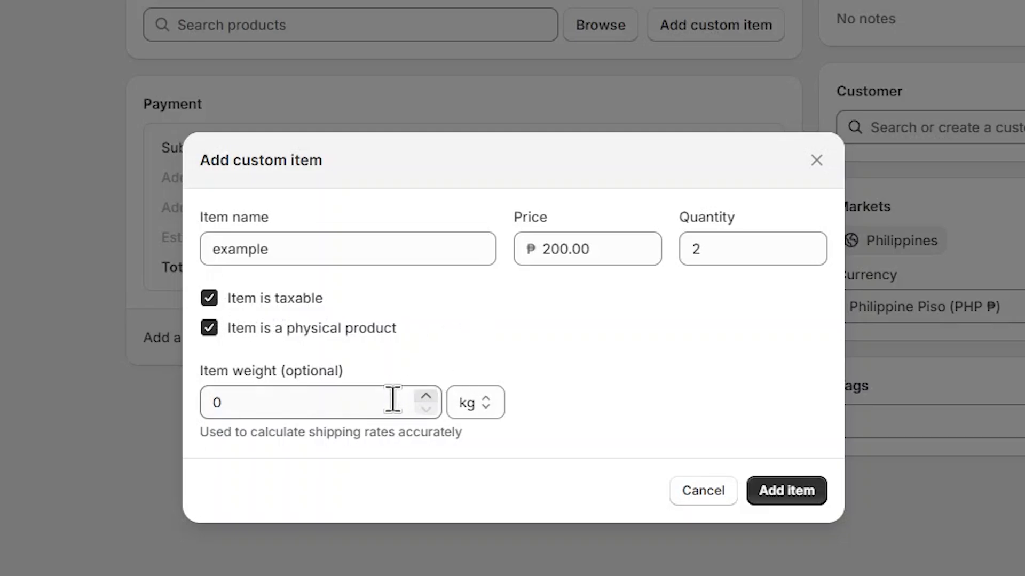
pyautogui.click(211, 298)
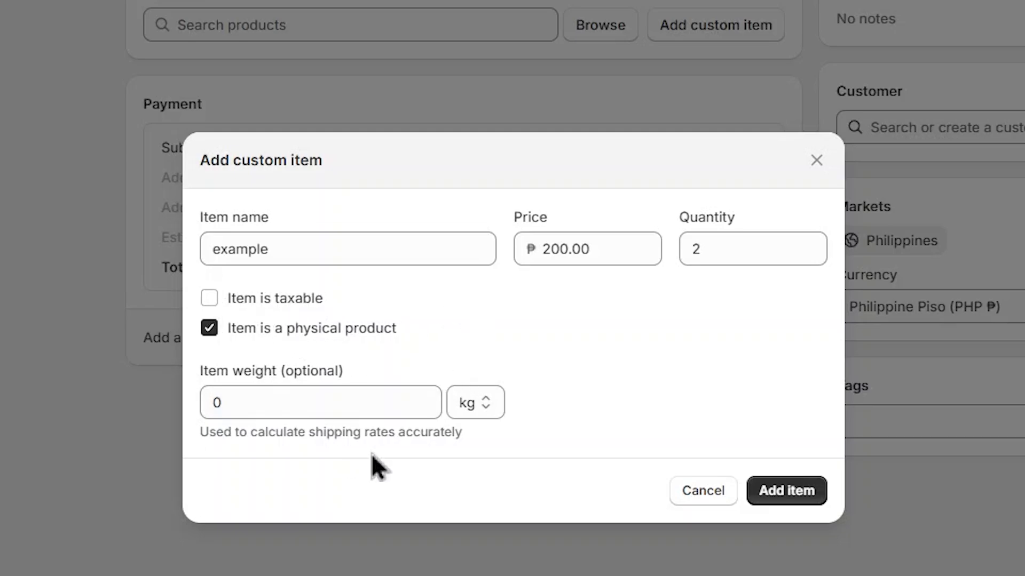
pyautogui.click(377, 396)
pyautogui.hotkey('ctrl', 'a')
pyautogui.write('2')
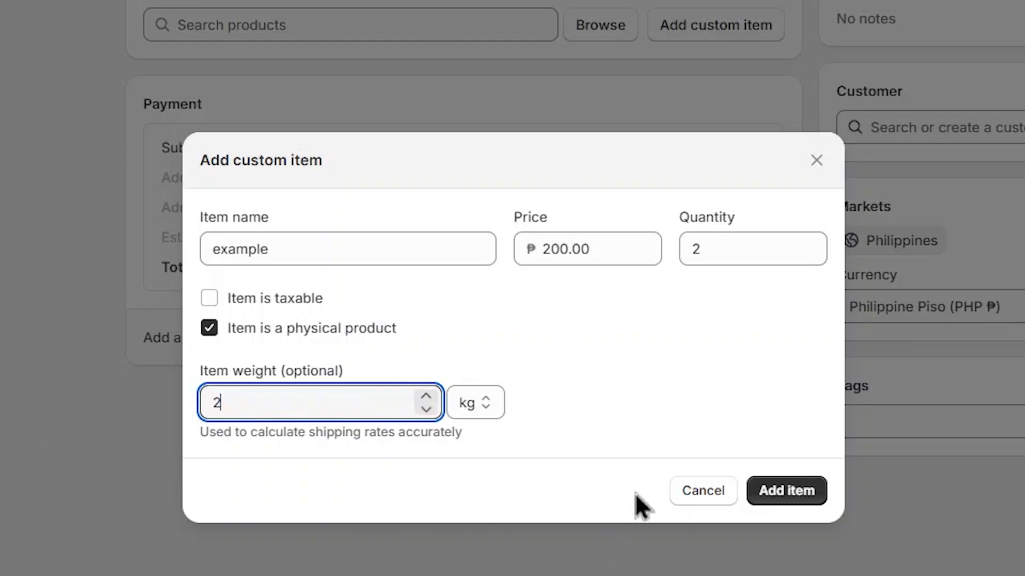
pyautogui.click(629, 385)
pyautogui.click(778, 494)
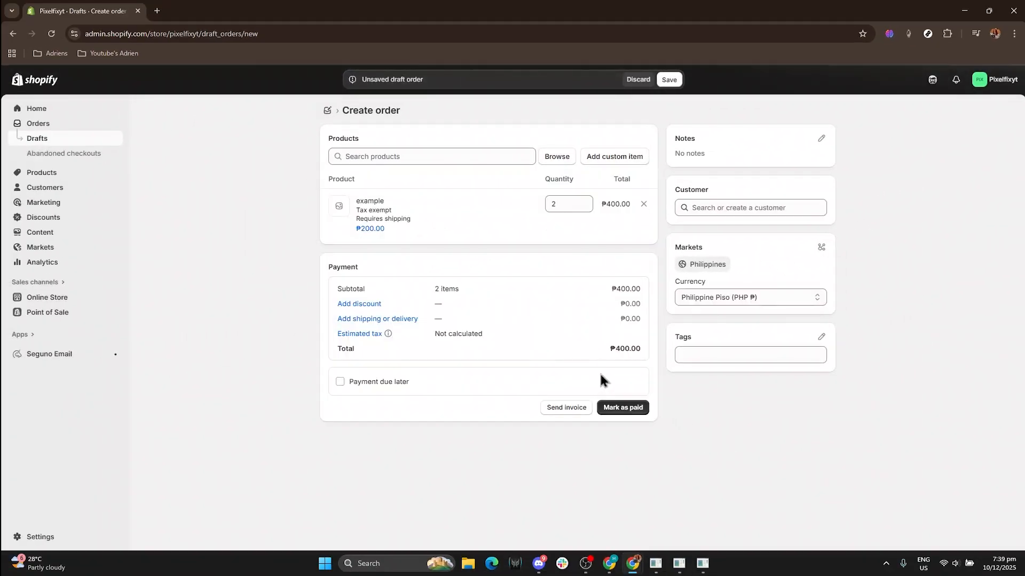
# - Close the product browser without adding anything, then open Create discount in a new tab
pyautogui.click(552, 163)
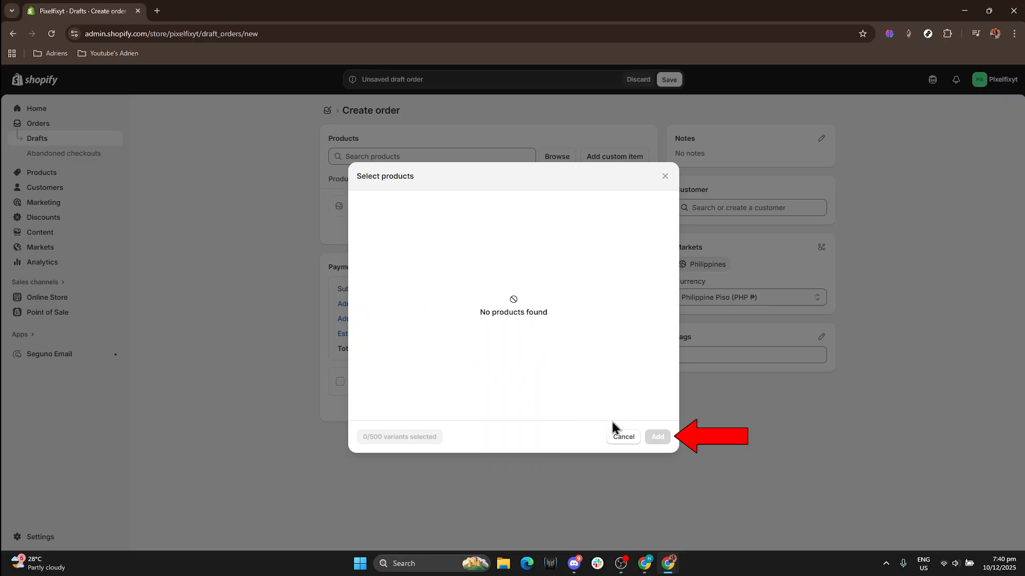
pyautogui.click(629, 438)
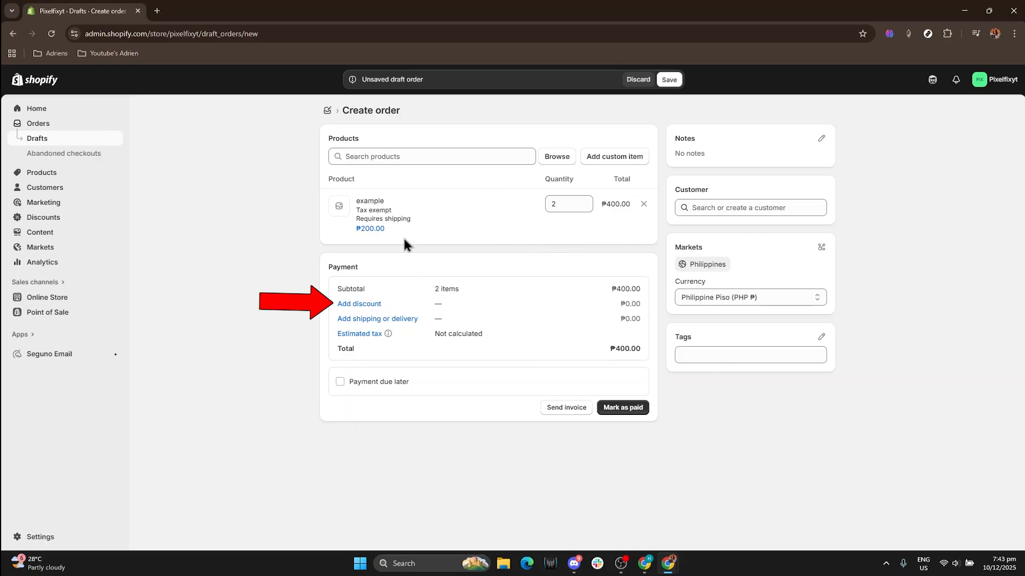
pyautogui.click(355, 305)
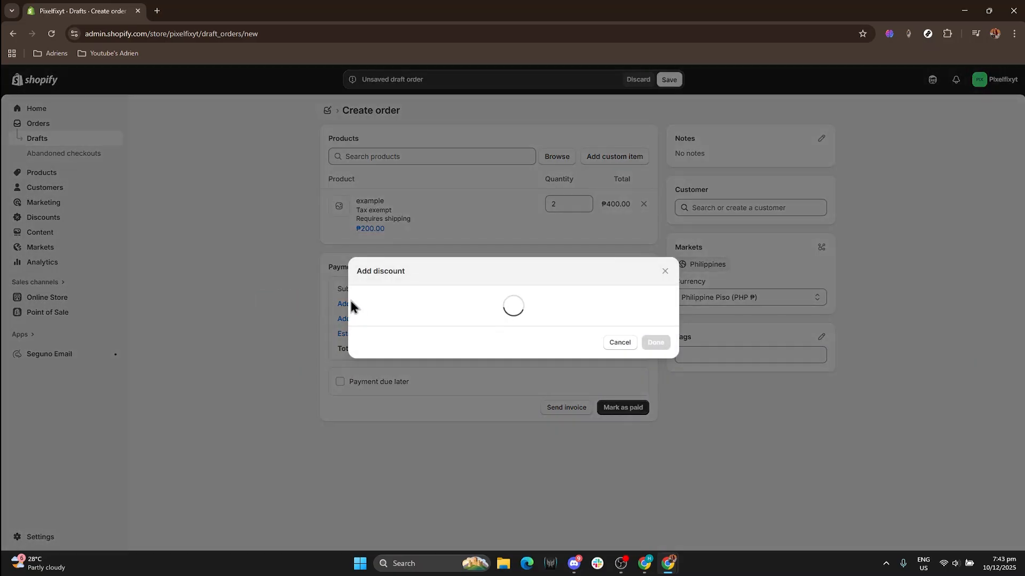
pyautogui.click(385, 309)
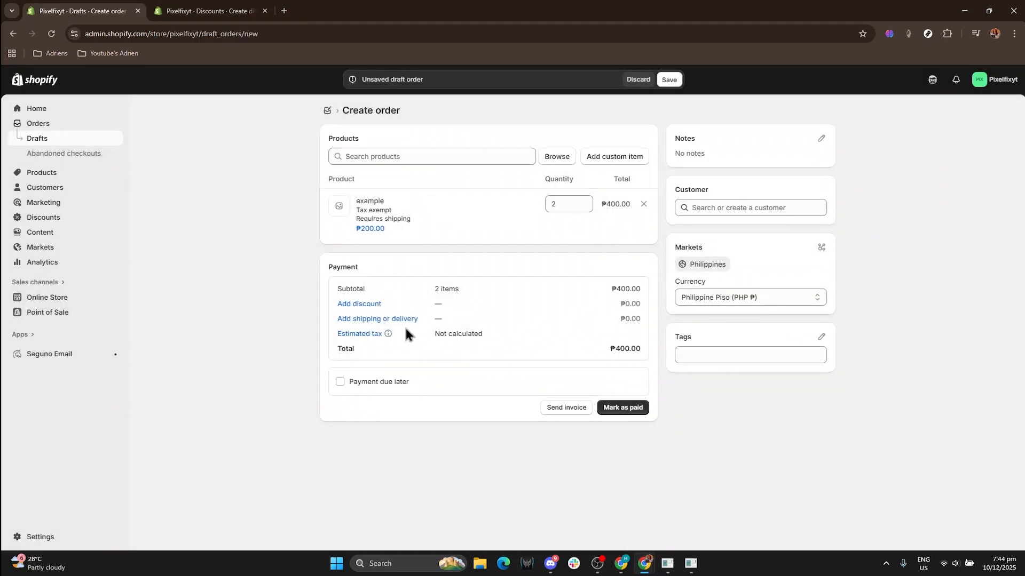
# - Add custom shipping 'EXAMPLE' at ₱100.00, bringing the order total to ₱500.00
pyautogui.click(400, 319)
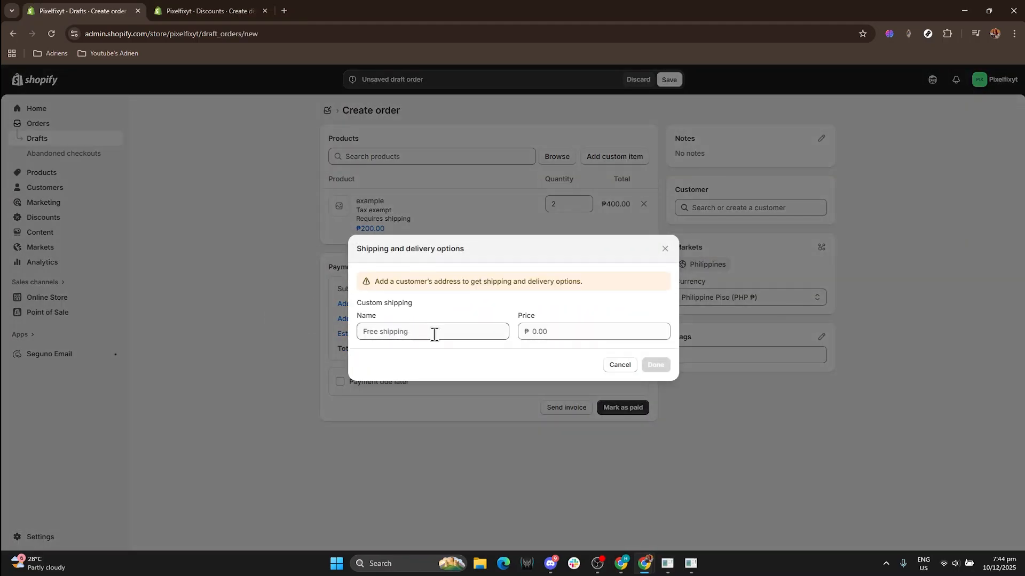
pyautogui.click(433, 331)
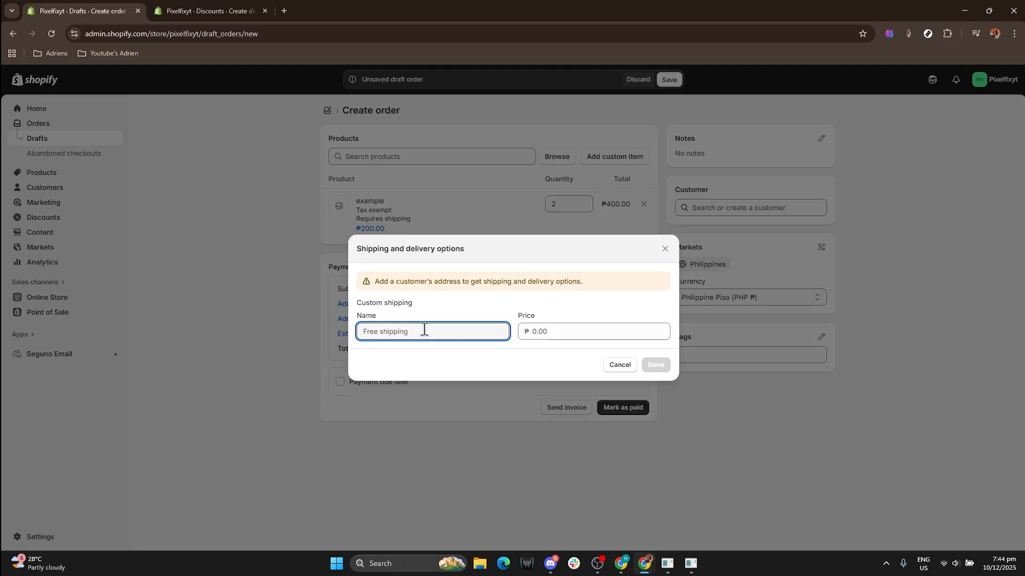
pyautogui.write('EXAMPLE')
pyautogui.click(587, 334)
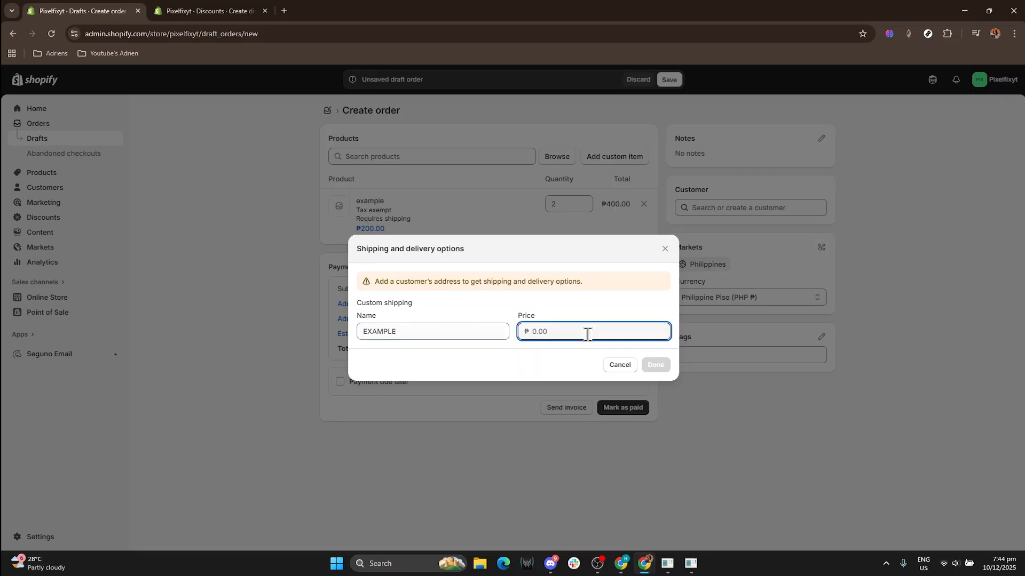
pyautogui.write('100')
pyautogui.click(659, 368)
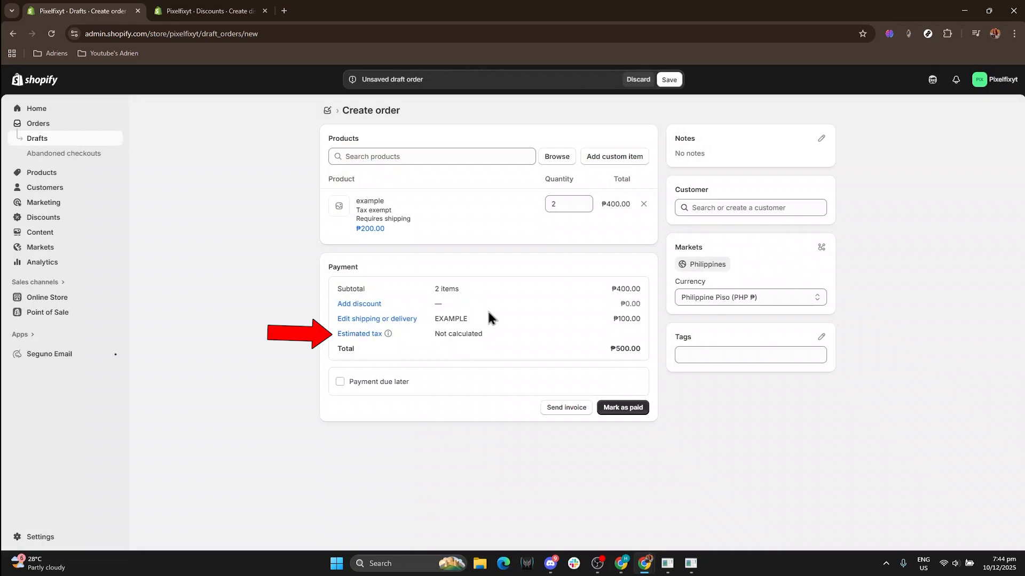
# - Turn off charging taxes in the order's estimated tax settings
pyautogui.click(365, 335)
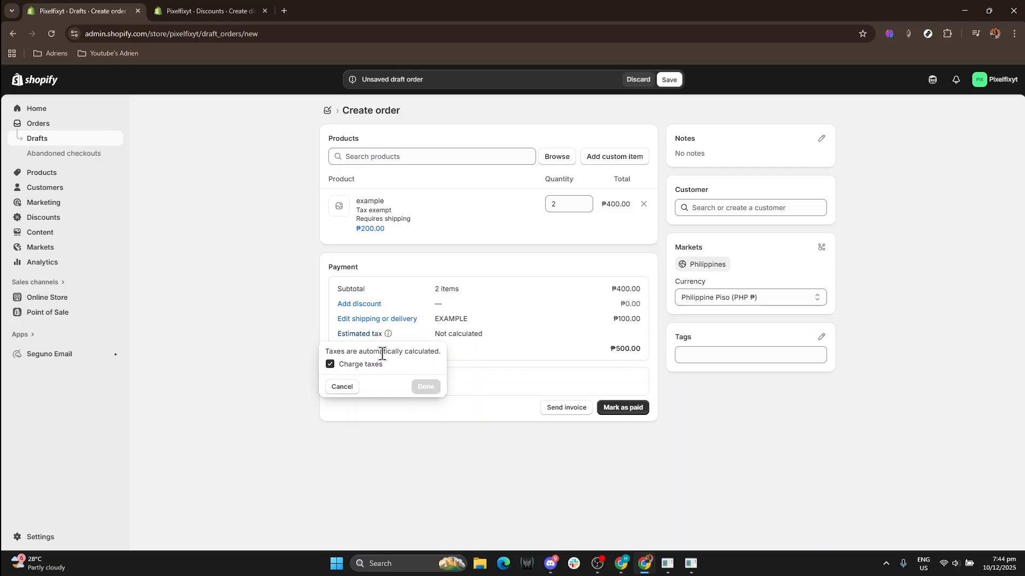
pyautogui.click(329, 364)
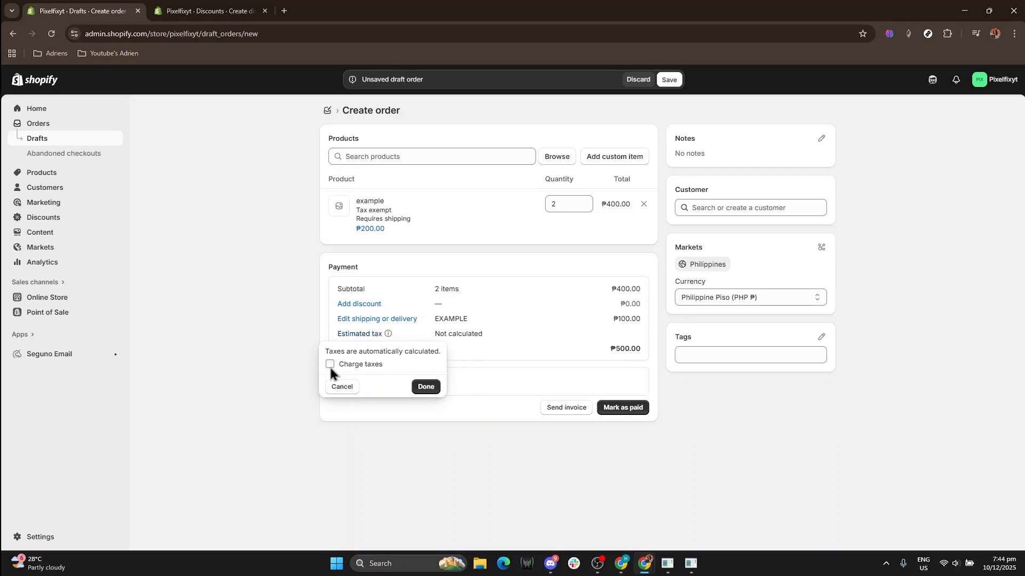
pyautogui.click(425, 386)
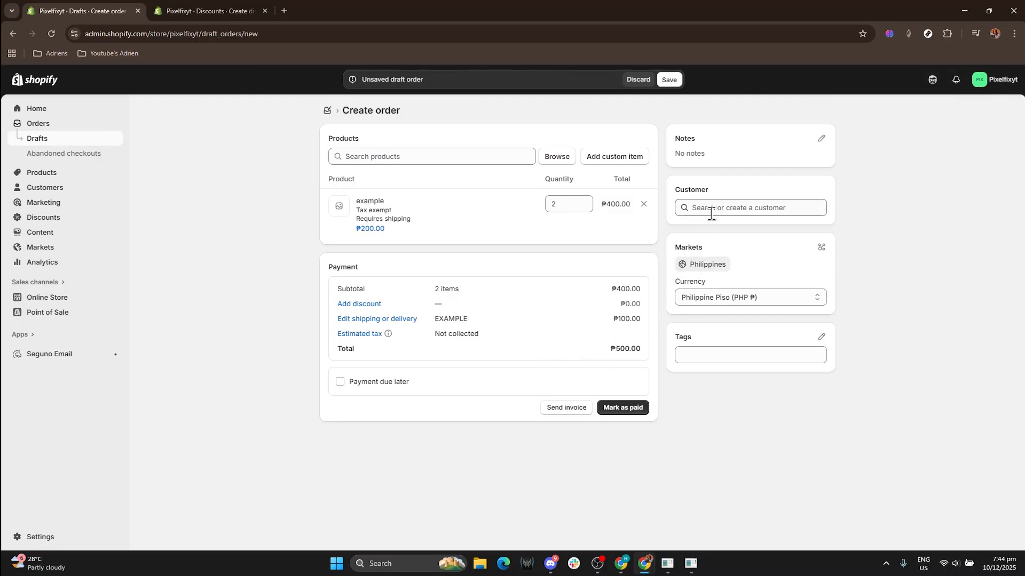
# - Add the note 'example only' to the order
pyautogui.click(822, 138)
pyautogui.click(517, 297)
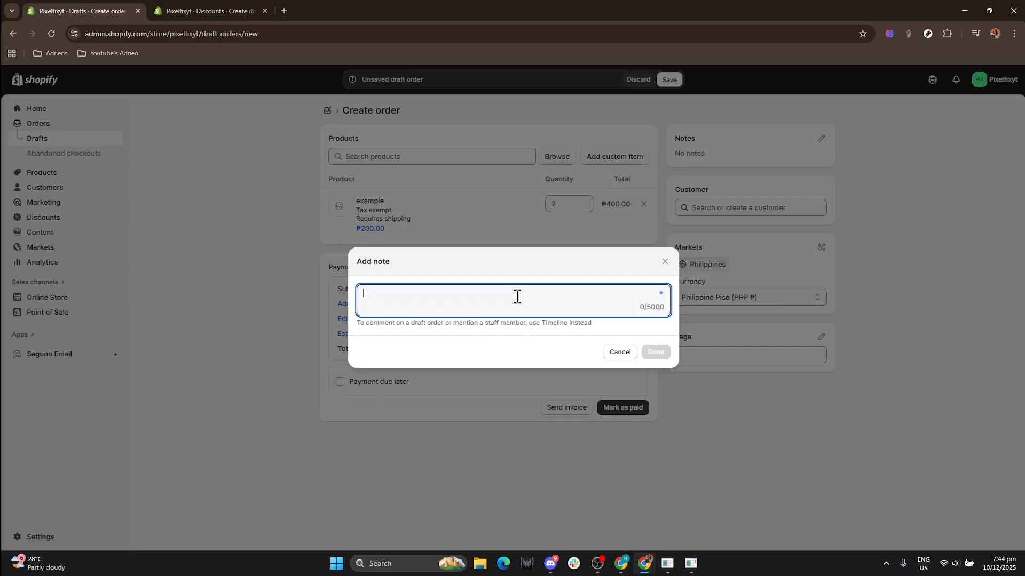
pyautogui.write('example only')
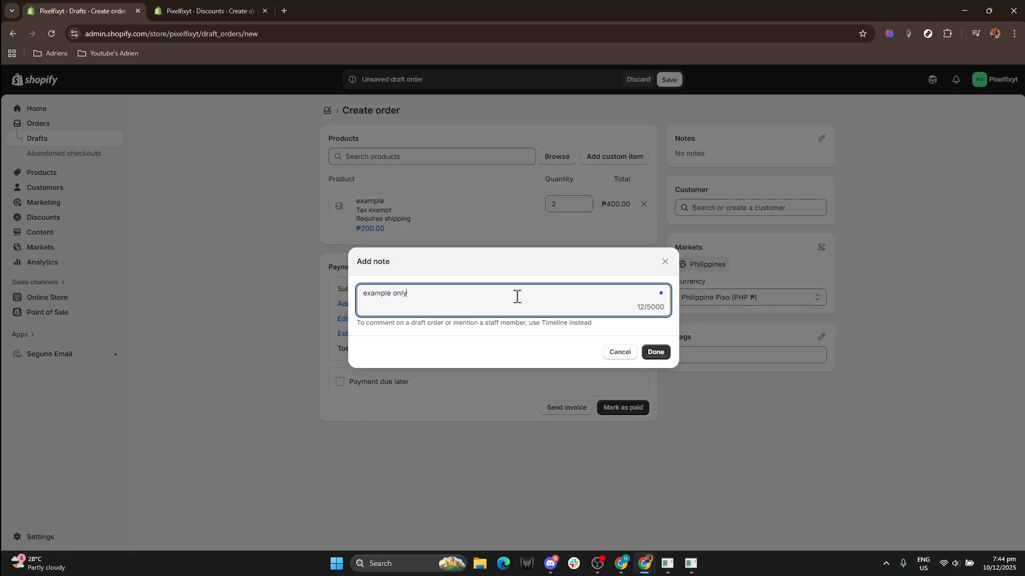
pyautogui.click(656, 352)
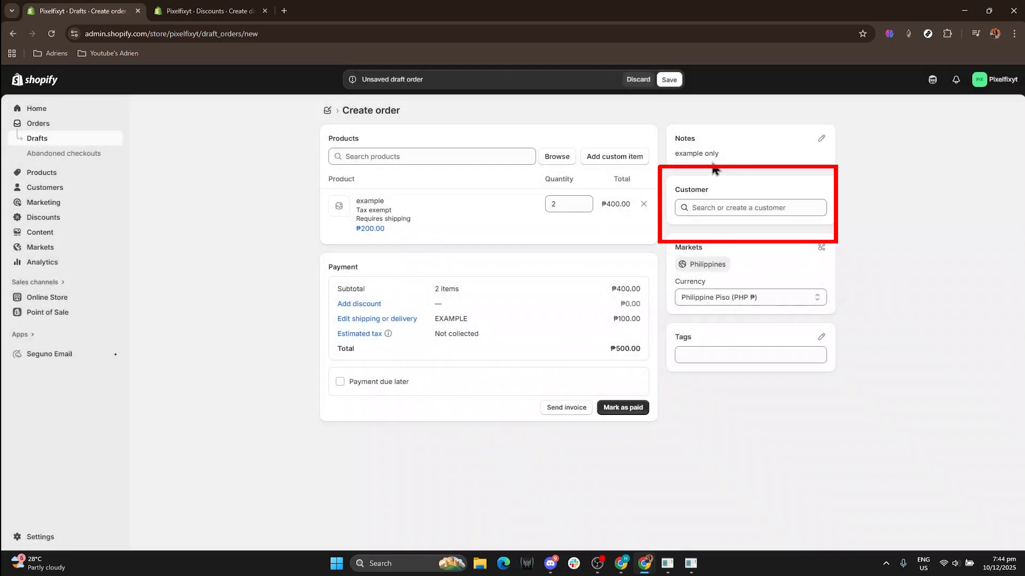
# - Open the new-customer form and step through the name, language and e-mail fields empty
pyautogui.click(747, 208)
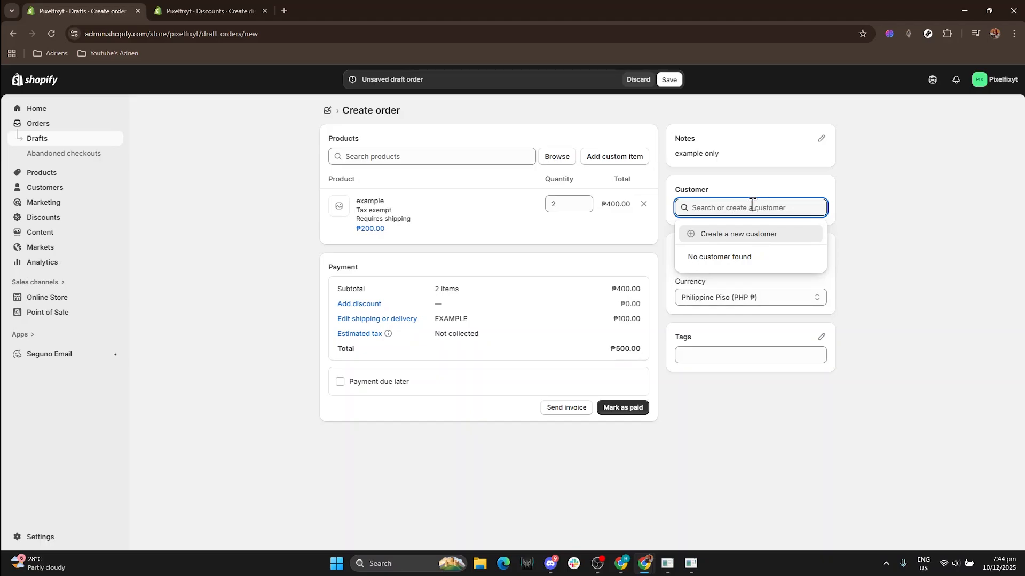
pyautogui.click(694, 238)
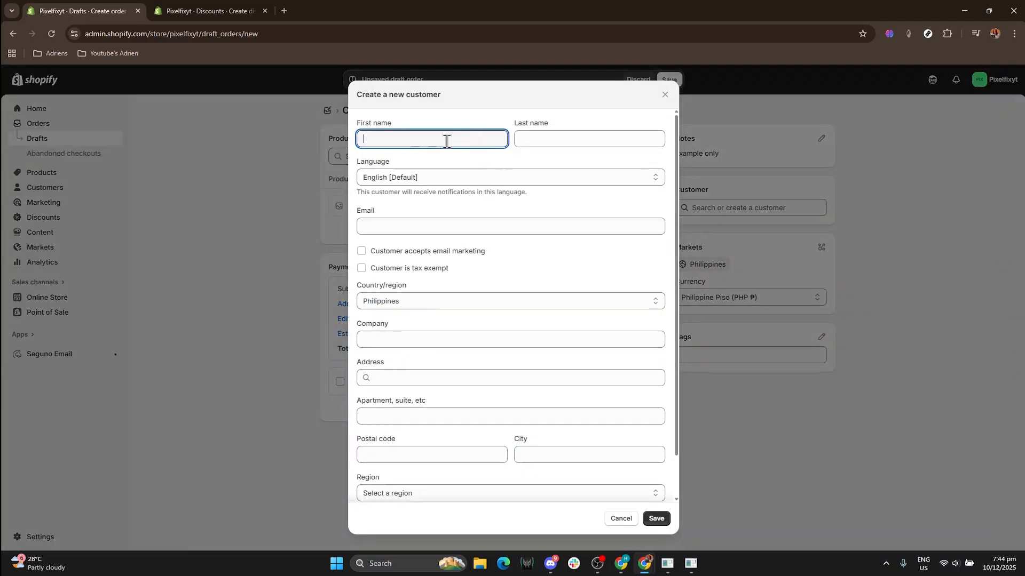
pyautogui.click(562, 139)
pyautogui.click(443, 184)
pyautogui.click(451, 183)
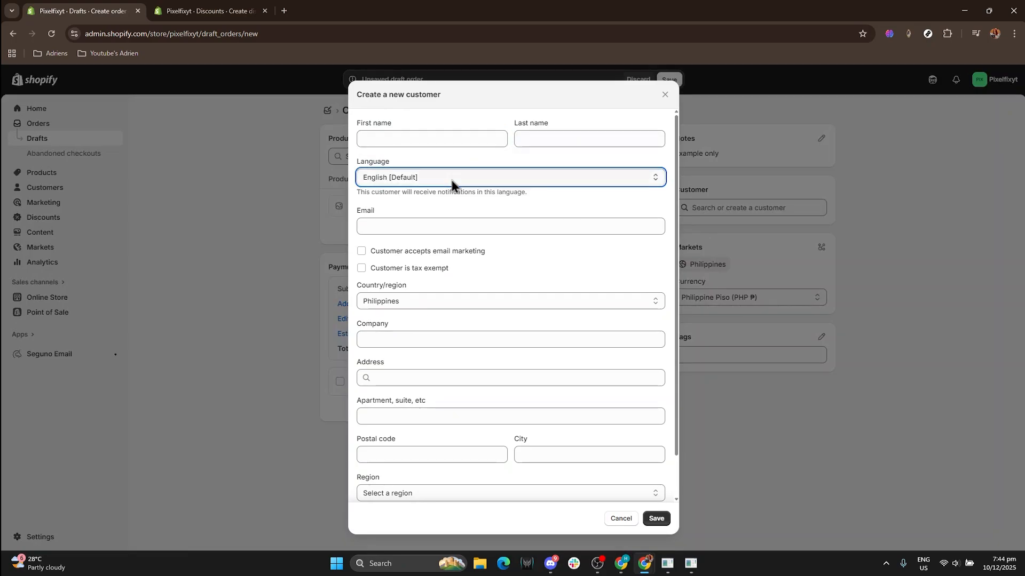
pyautogui.click(430, 225)
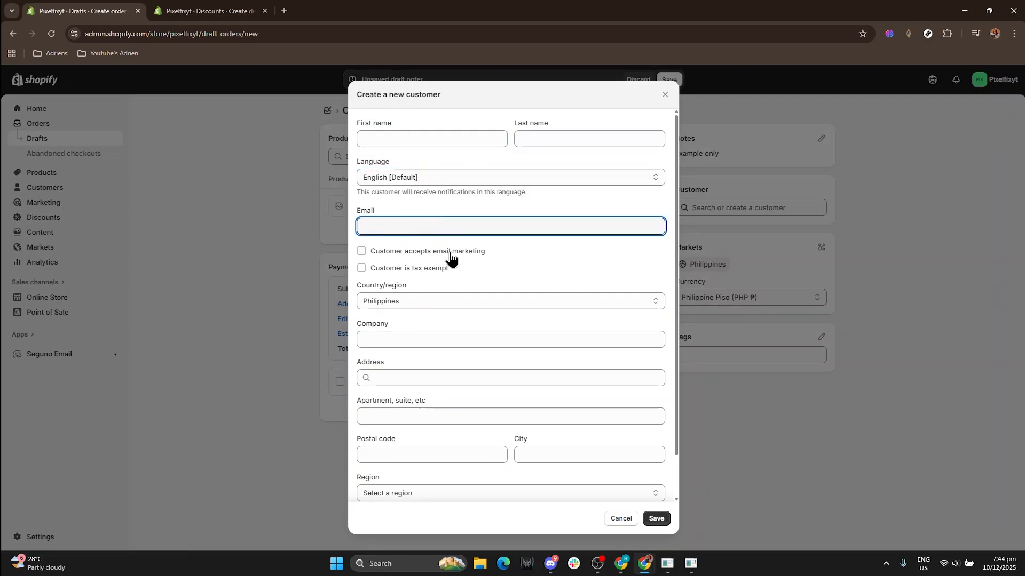
# - Step through the country, address, region and phone fields, then cancel without adding a customer
pyautogui.scroll(-1, 499, 267)
pyautogui.click(500, 259)
pyautogui.click(504, 259)
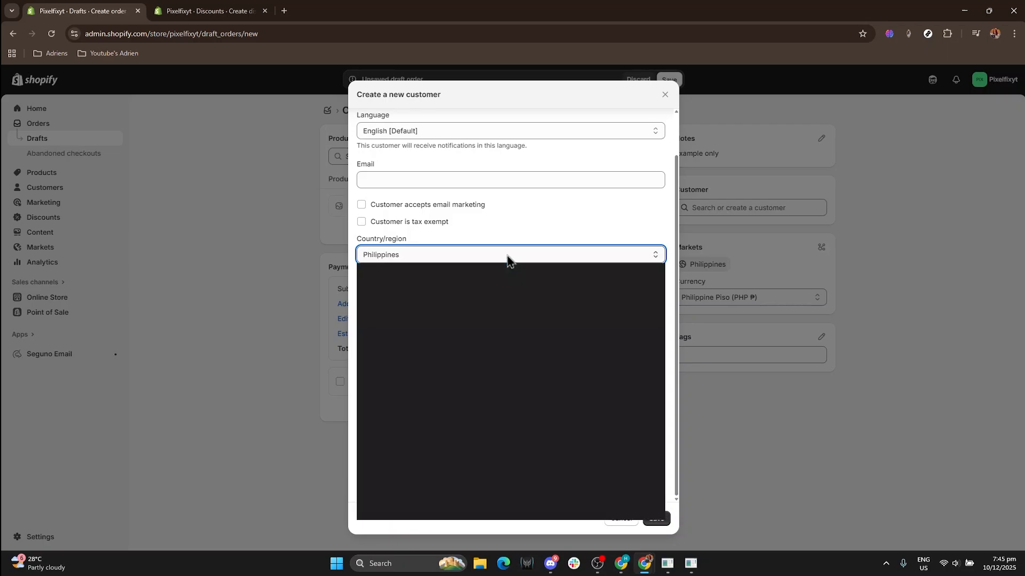
pyautogui.click(467, 295)
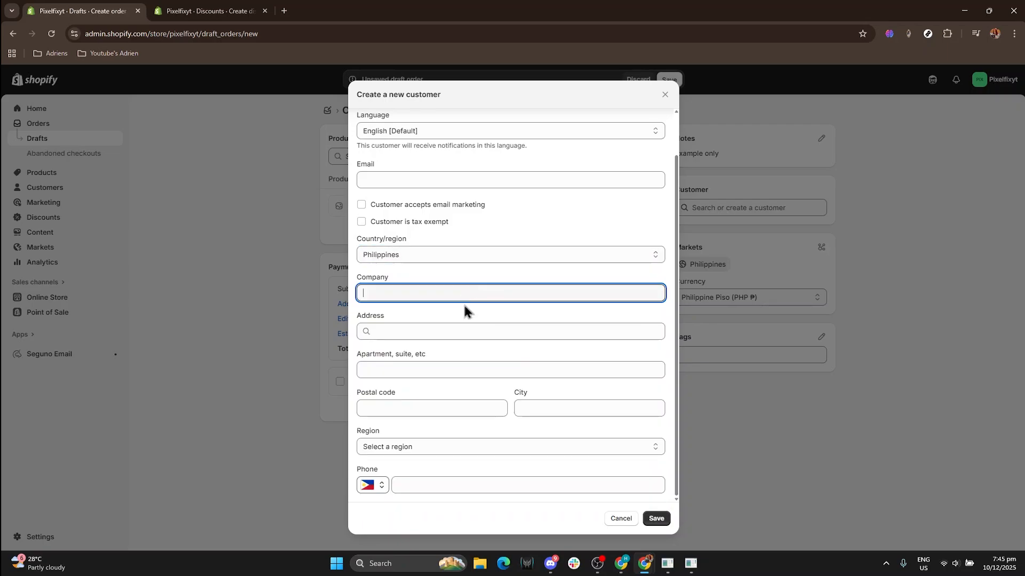
pyautogui.click(485, 332)
pyautogui.click(482, 370)
pyautogui.click(482, 407)
pyautogui.click(561, 411)
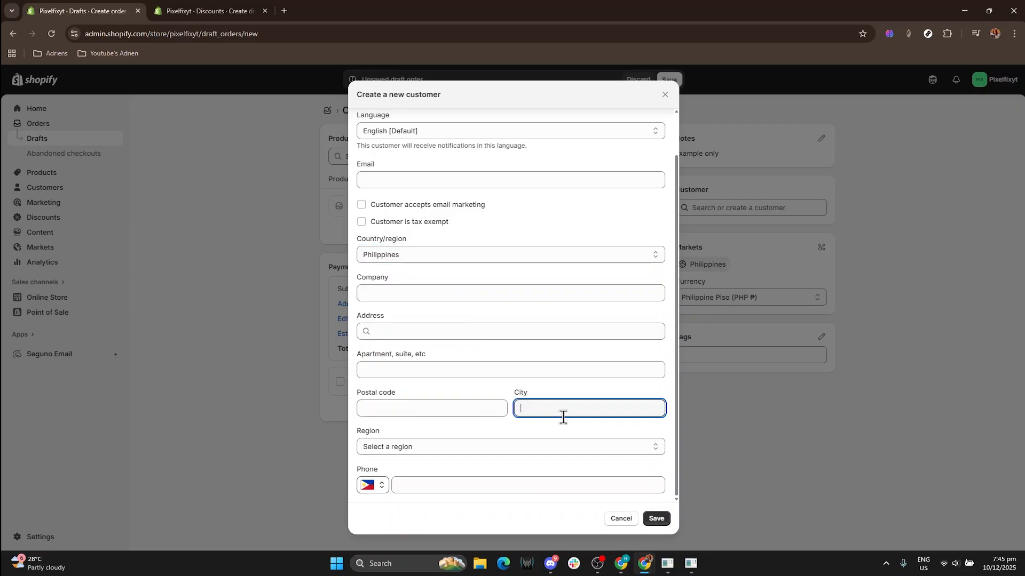
pyautogui.click(566, 448)
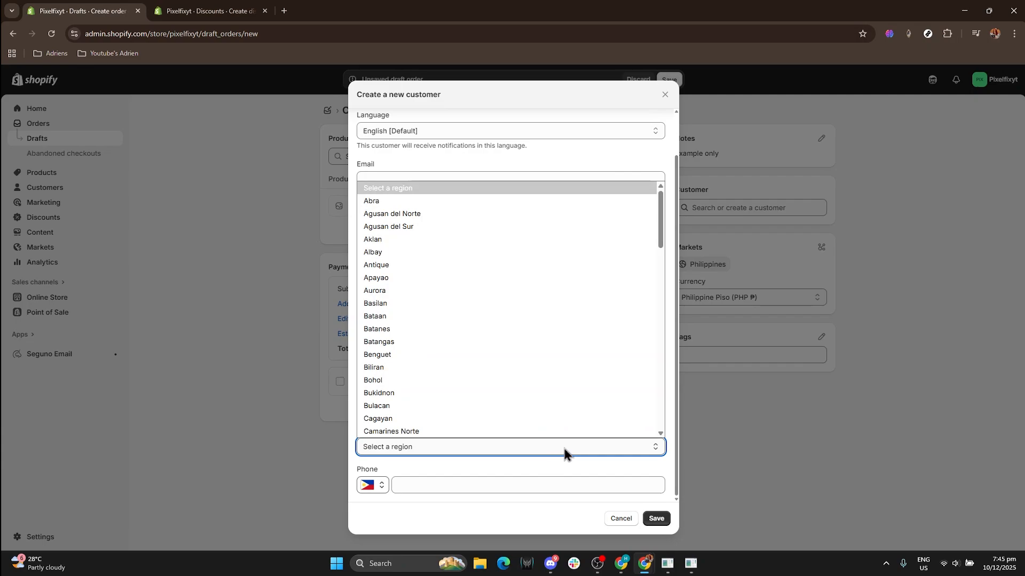
pyautogui.click(565, 452)
pyautogui.click(545, 492)
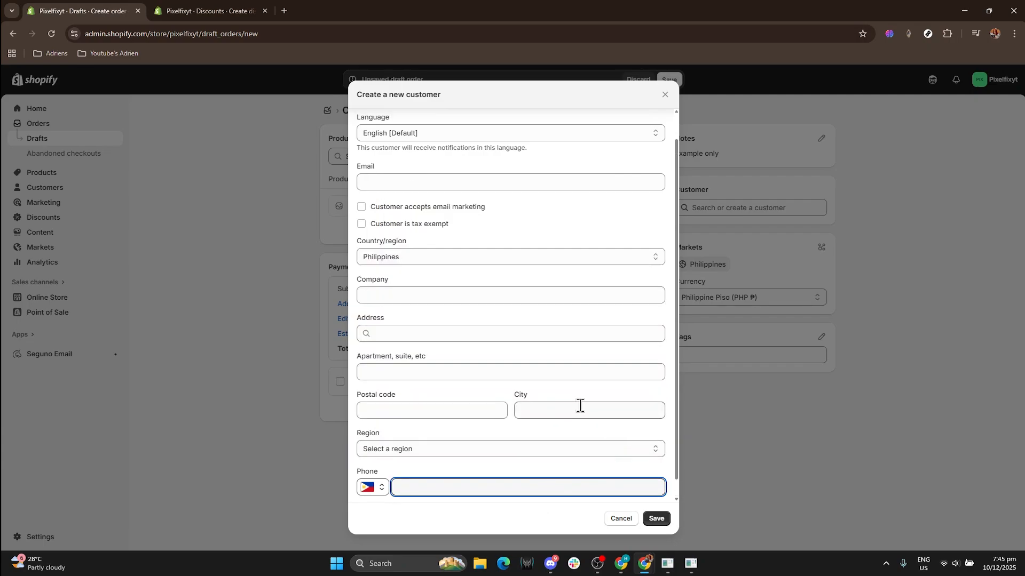
pyautogui.scroll(1, 578, 405)
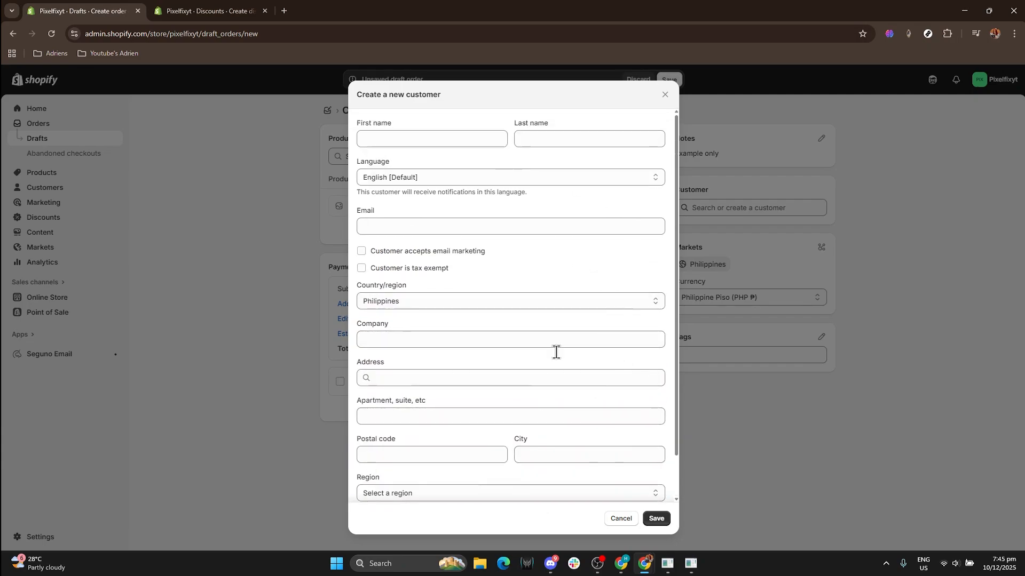
pyautogui.click(622, 519)
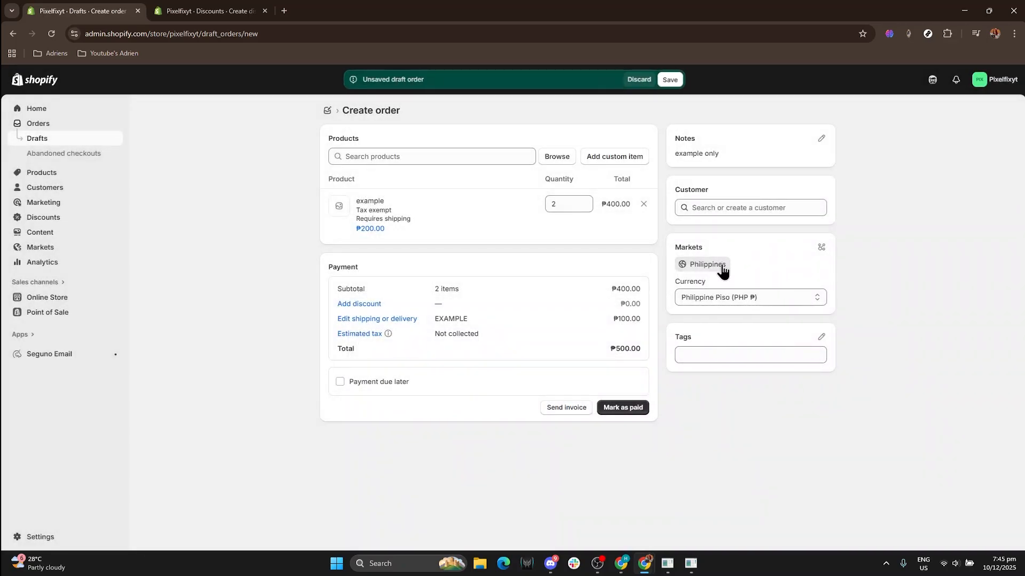
# - Keep Philippine Piso as the order's currency
pyautogui.click(763, 298)
pyautogui.click(774, 297)
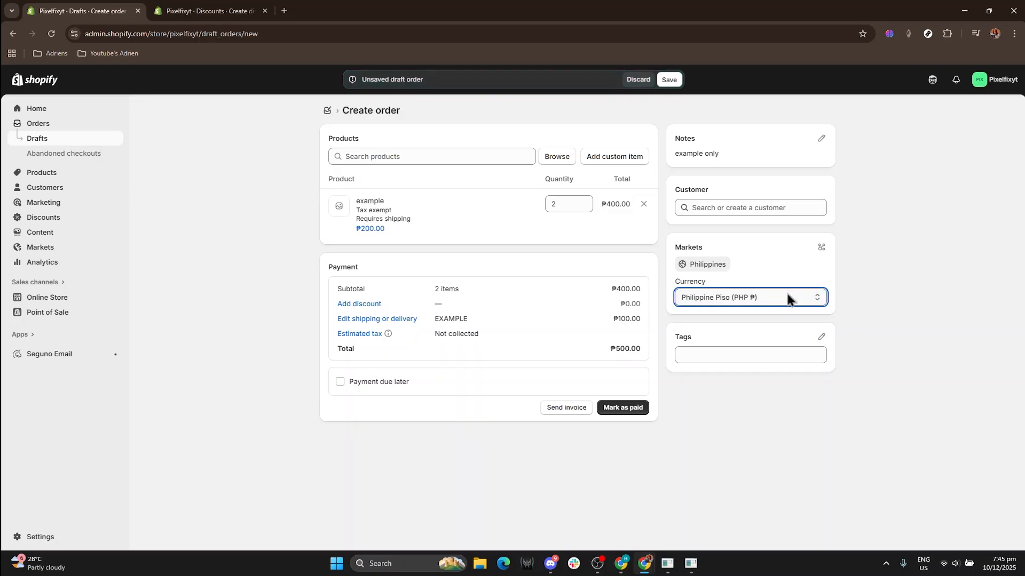
pyautogui.click(758, 299)
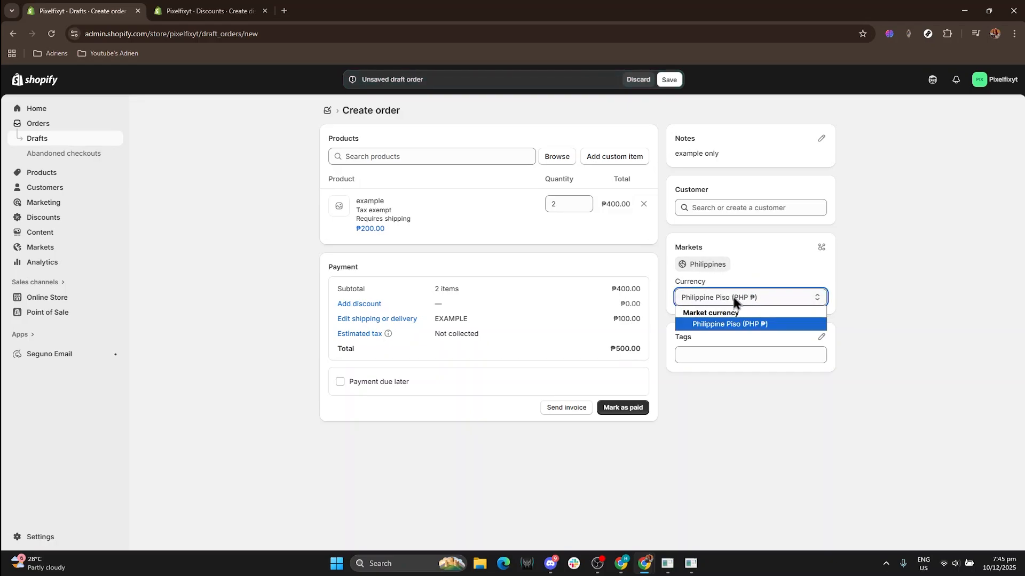
pyautogui.click(734, 300)
# - Tag the order 'example'
pyautogui.click(785, 356)
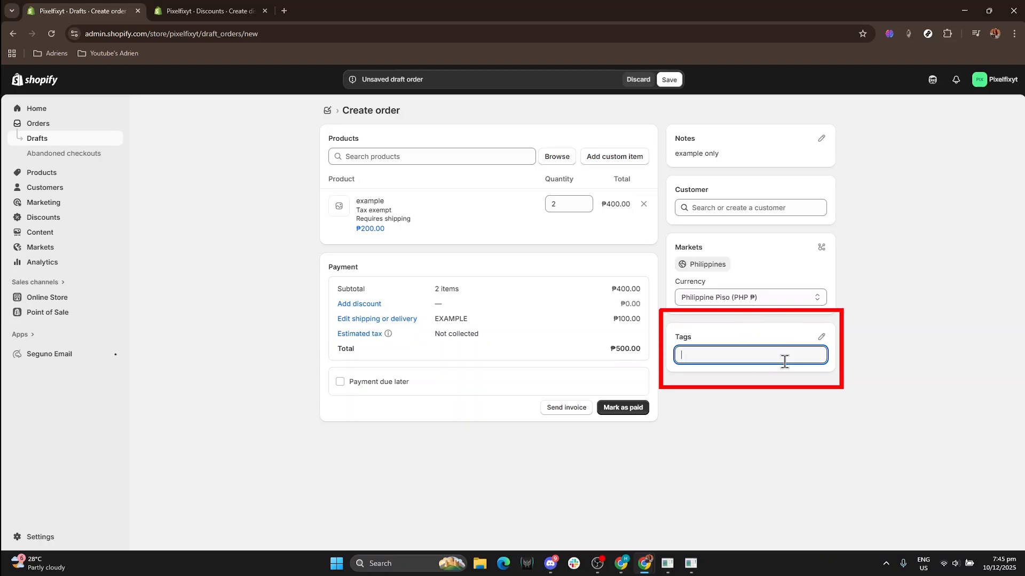
pyautogui.click(821, 337)
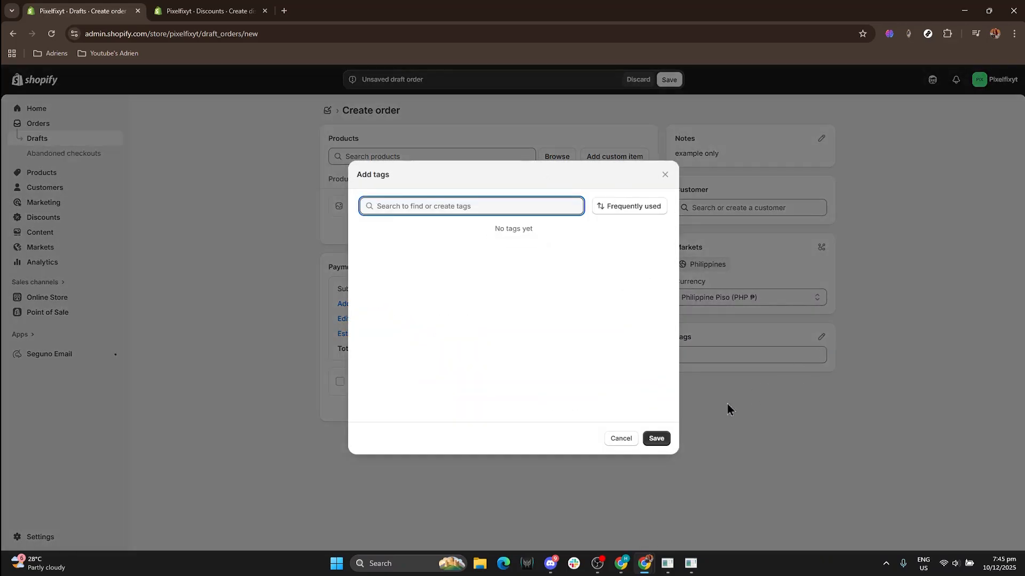
pyautogui.click(654, 437)
pyautogui.click(750, 357)
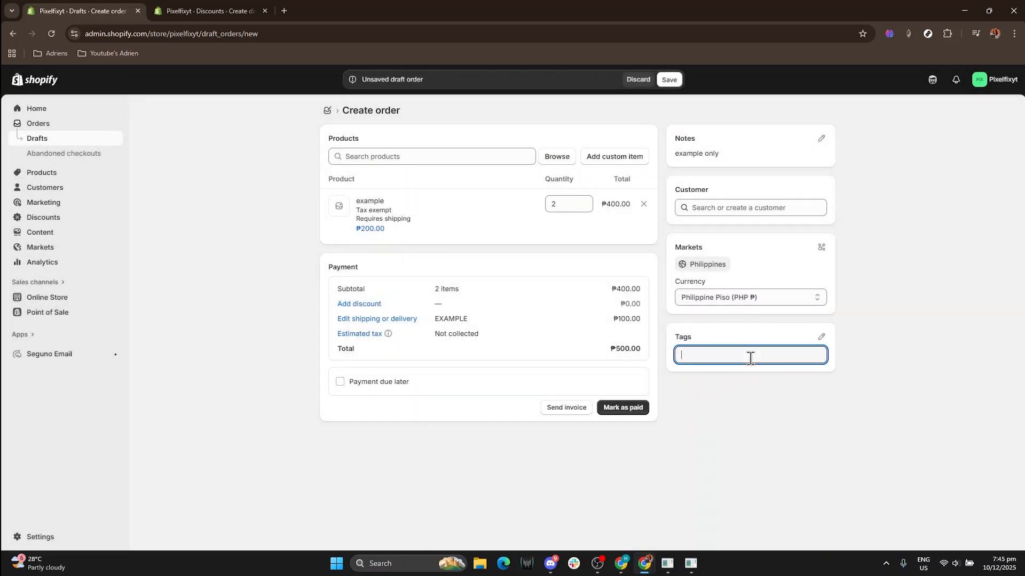
pyautogui.write('example')
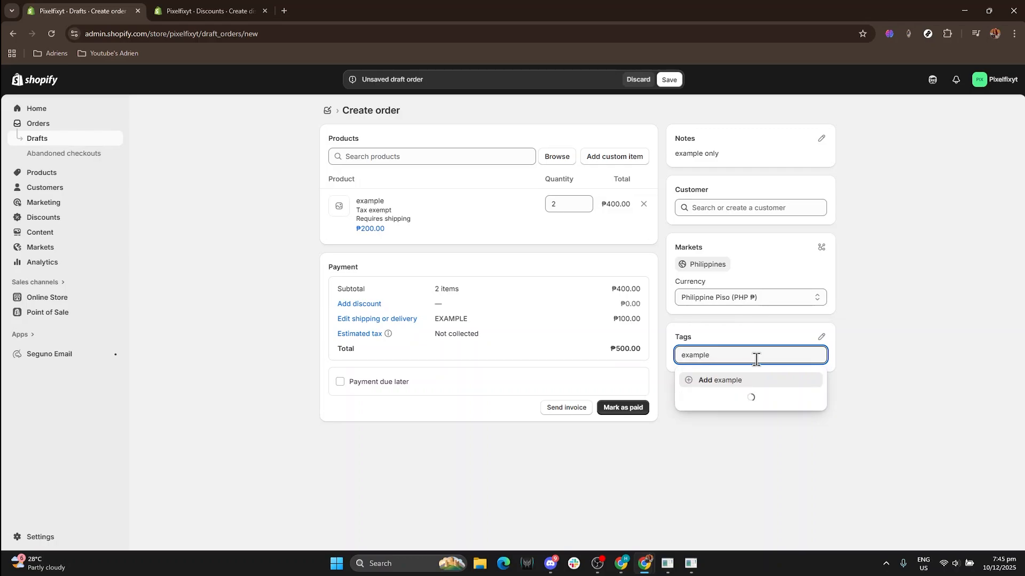
pyautogui.click(722, 381)
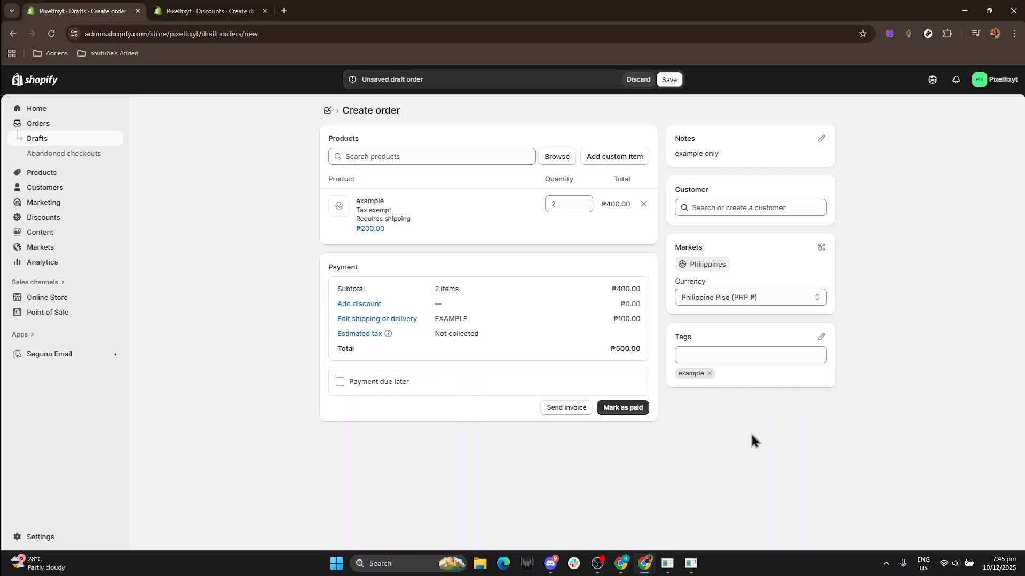
pyautogui.click(343, 386)
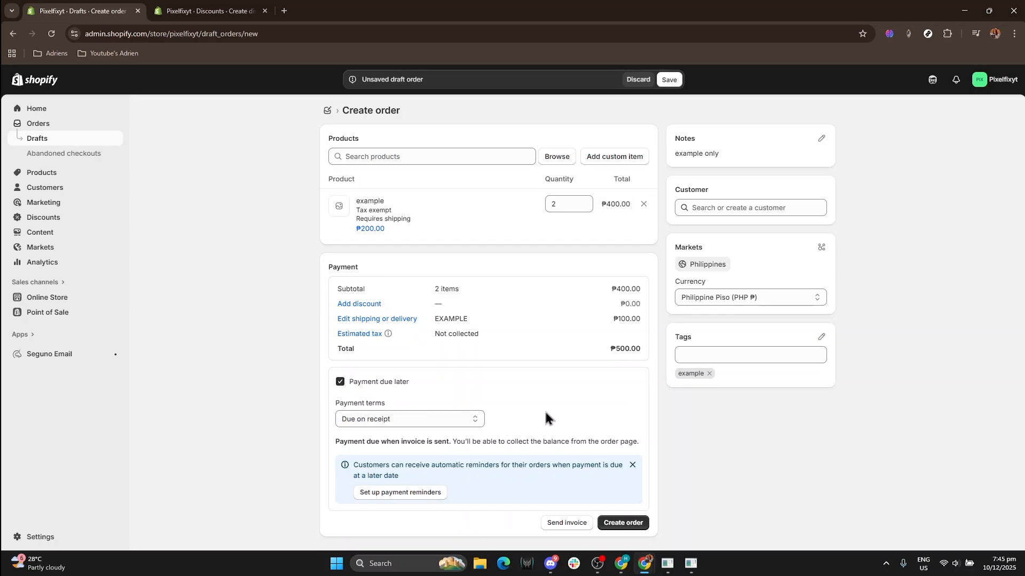
pyautogui.click(461, 425)
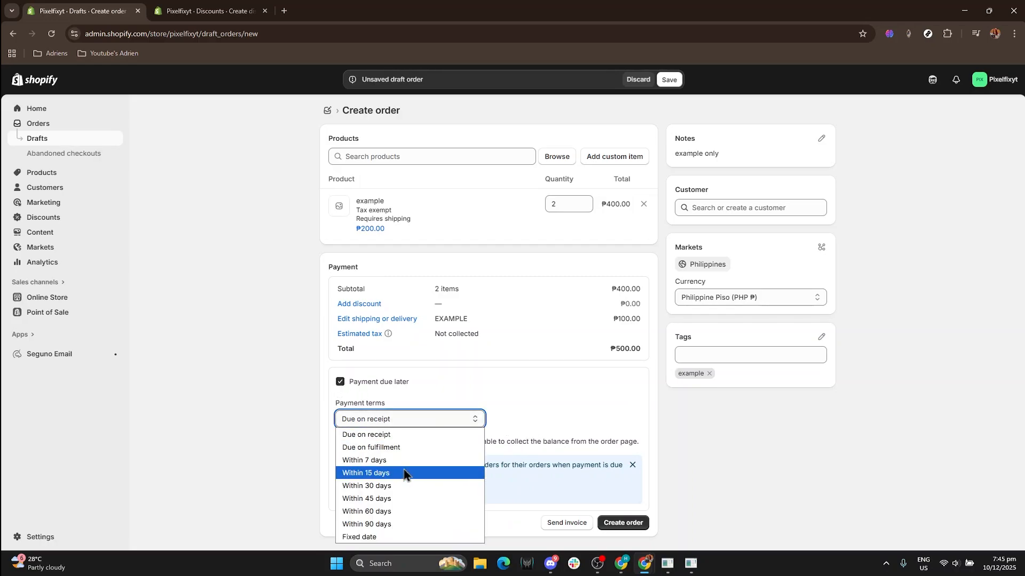
pyautogui.click(592, 413)
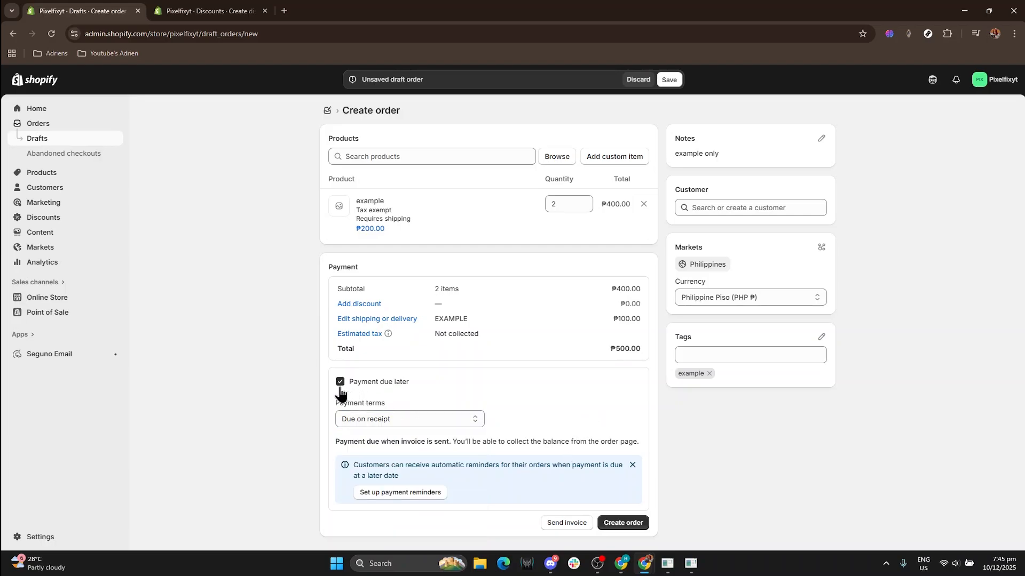
pyautogui.click(340, 382)
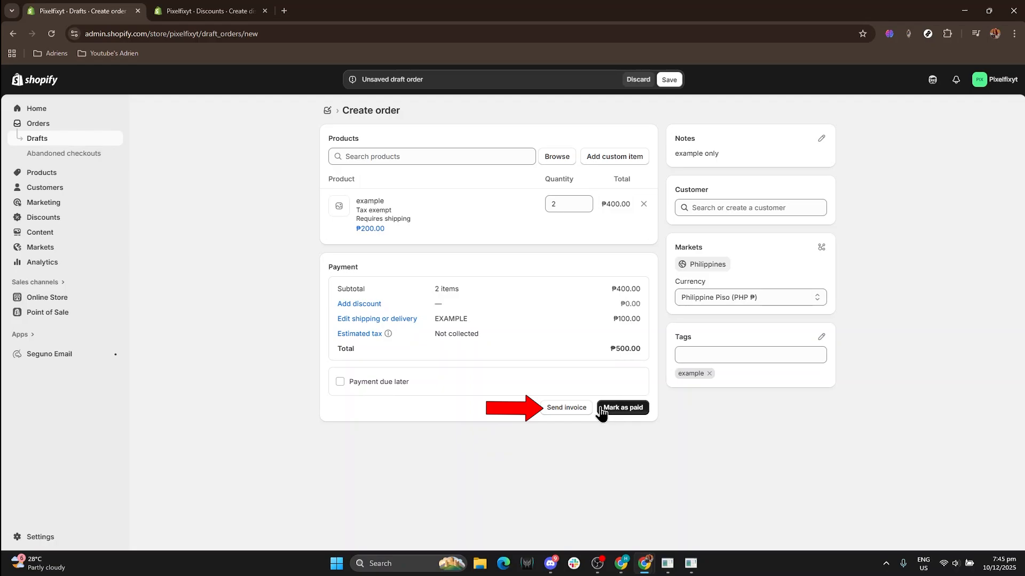
# - Start an invoice for draft #D1 with the recipient's e-mail filled in, then close it unsent
pyautogui.click(572, 411)
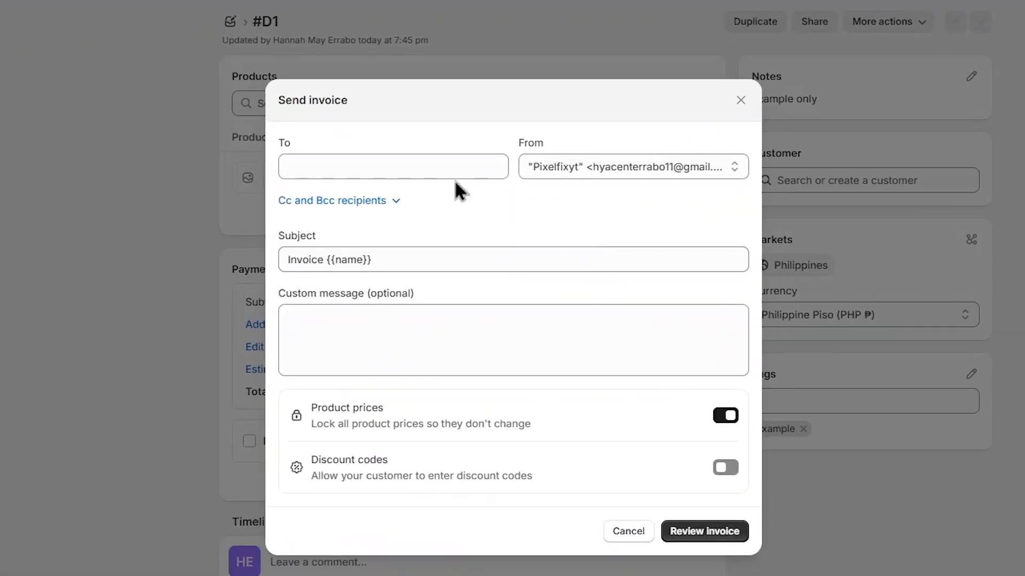
pyautogui.click(451, 199)
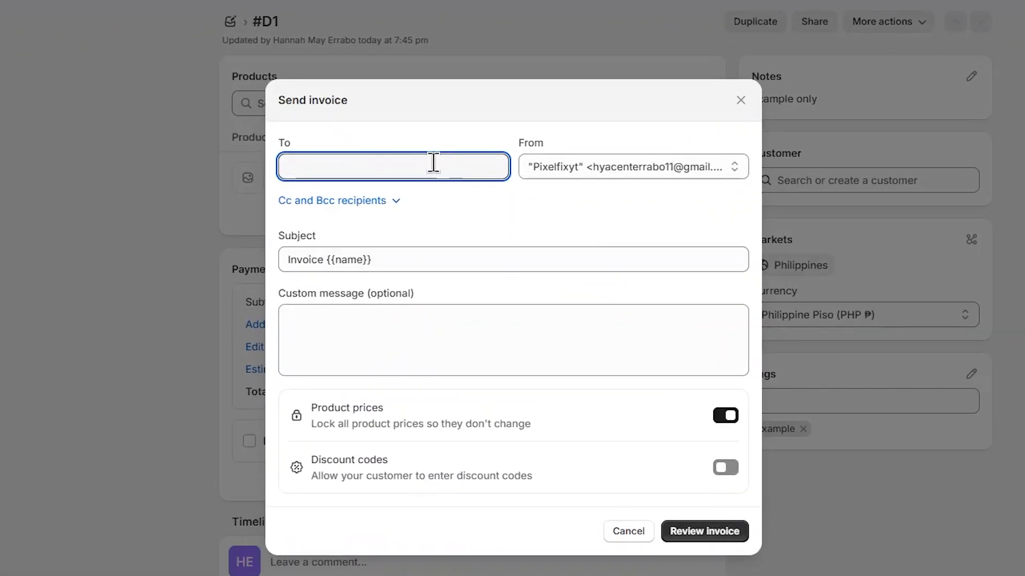
pyautogui.write('example@gmail.com')
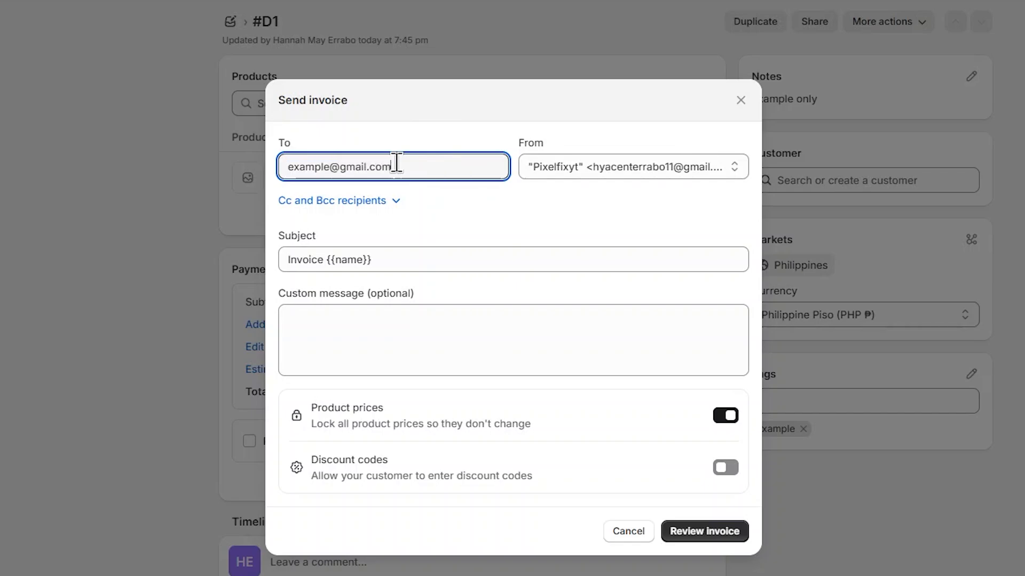
pyautogui.click(384, 329)
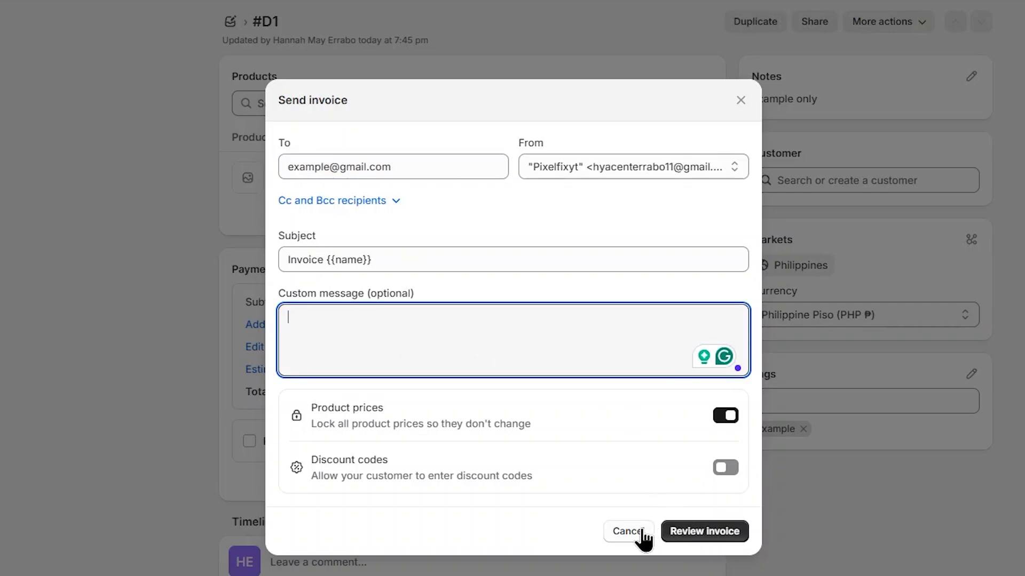
pyautogui.click(642, 533)
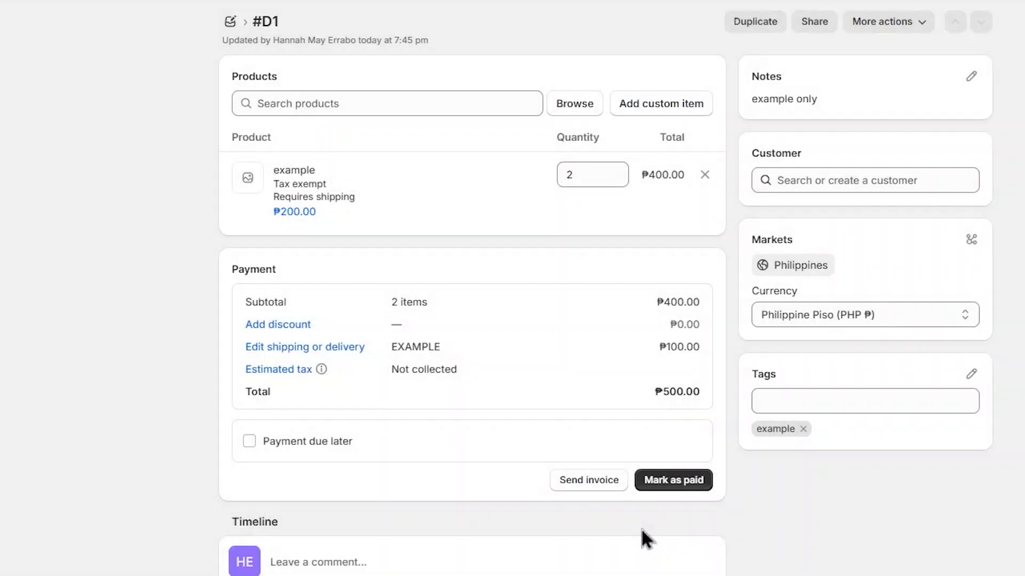
# - Mark the draft as paid, creating order #1001 for ₱500.00
pyautogui.click(687, 485)
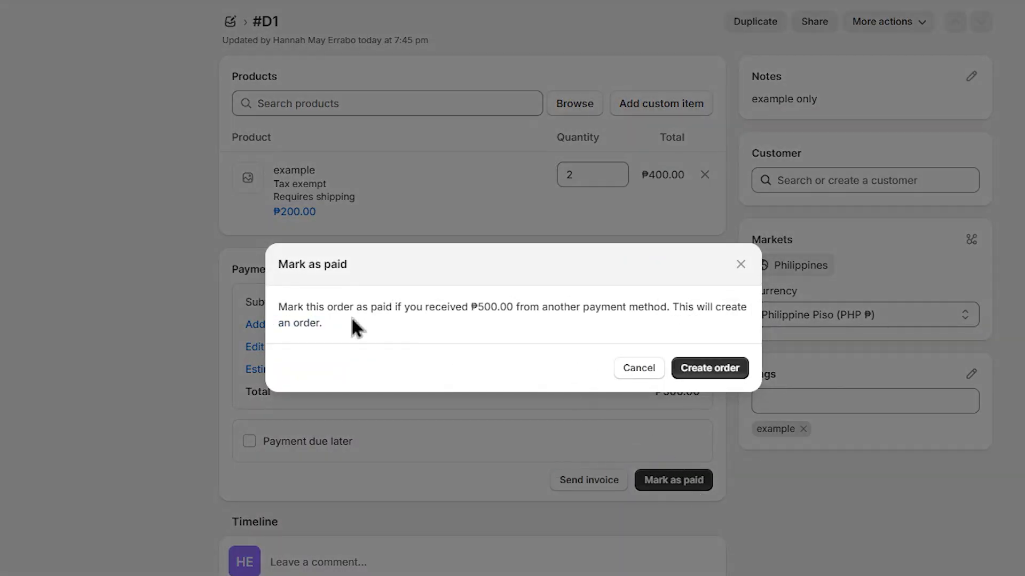
pyautogui.moveTo(287, 307); pyautogui.dragTo(389, 332)
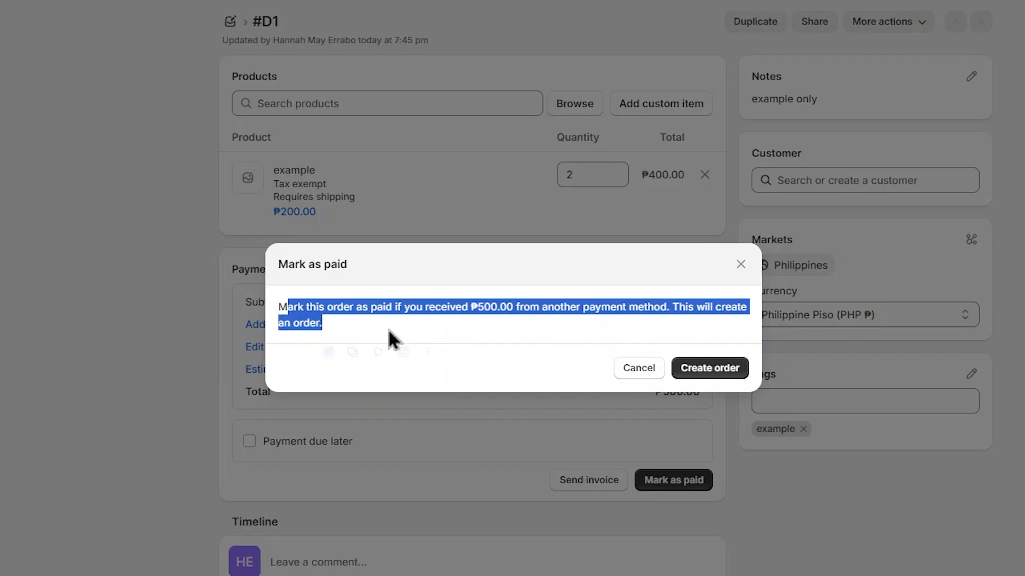
pyautogui.click(389, 335)
pyautogui.click(691, 368)
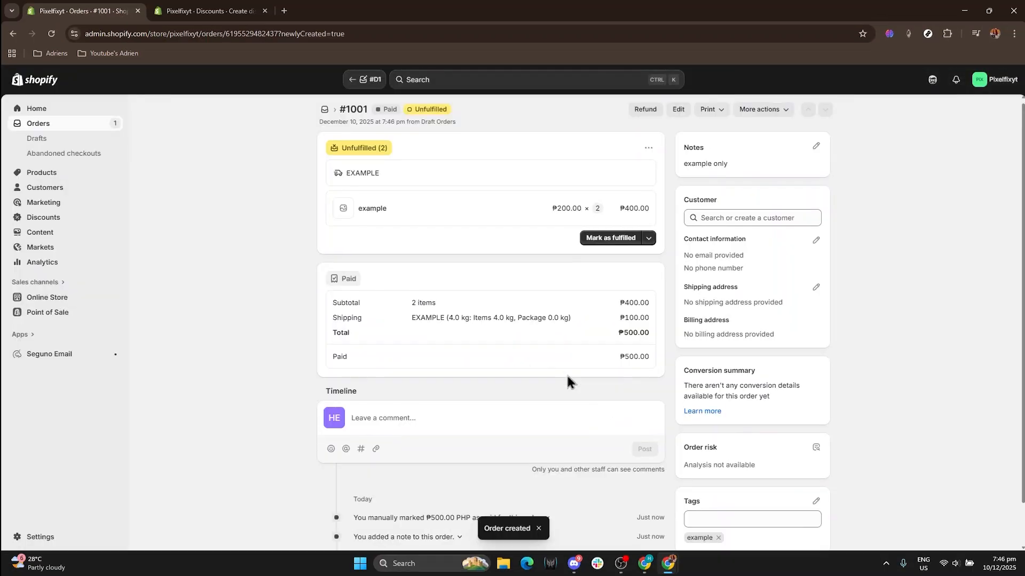
# - Review the timeline's marked-as-paid and note entries, then return to the top of the order
pyautogui.scroll(-2, 555, 374)
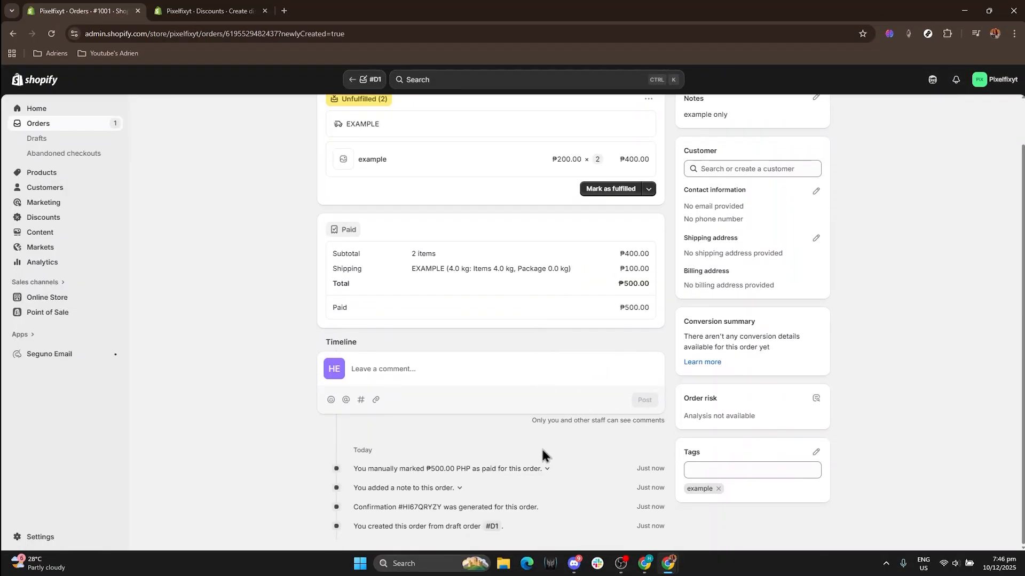
pyautogui.moveTo(365, 474); pyautogui.dragTo(543, 476)
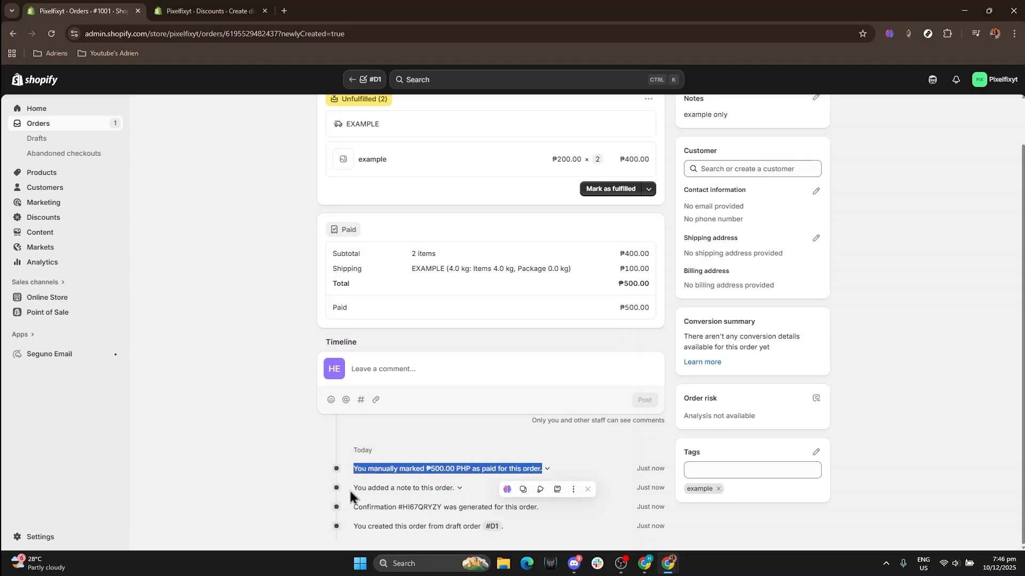
pyautogui.moveTo(349, 488); pyautogui.dragTo(454, 489)
pyautogui.moveTo(357, 507); pyautogui.dragTo(526, 510)
pyautogui.click(525, 510)
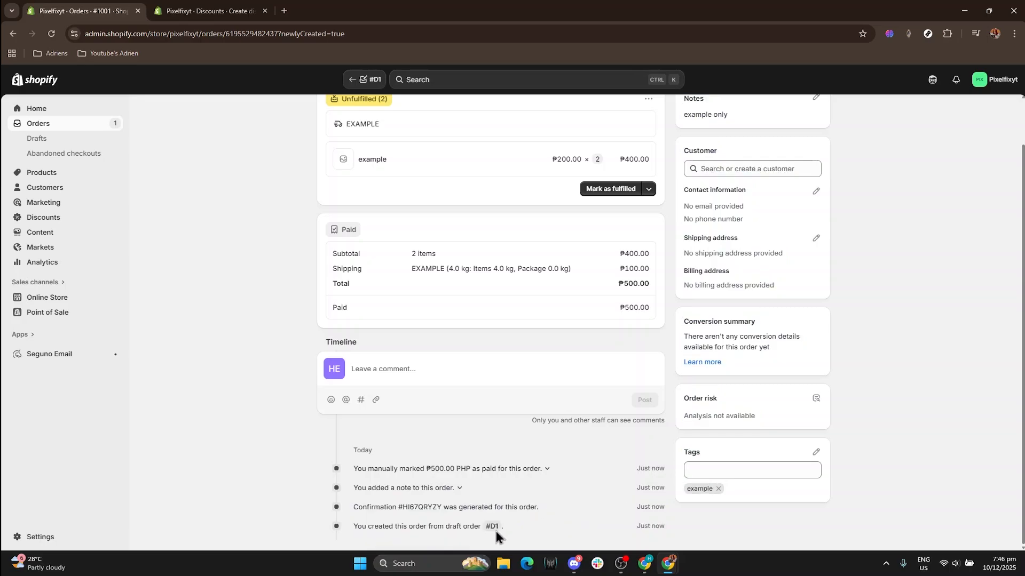
pyautogui.moveTo(390, 527); pyautogui.dragTo(470, 530)
pyautogui.click(558, 509)
pyautogui.scroll(1, 567, 505)
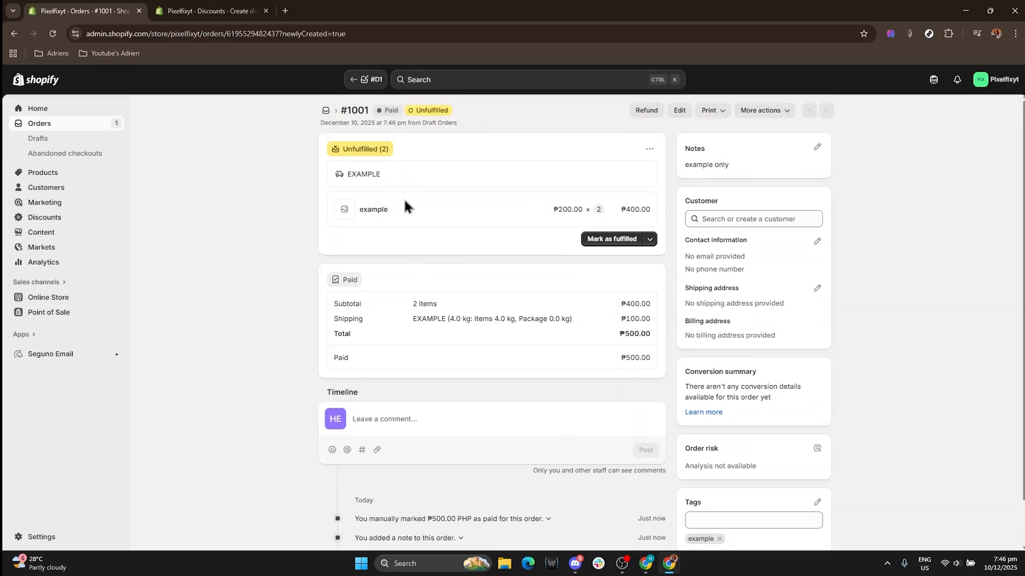
# - Fulfill both items of order #1001, creating fulfillment #1001-F1
pyautogui.click(651, 241)
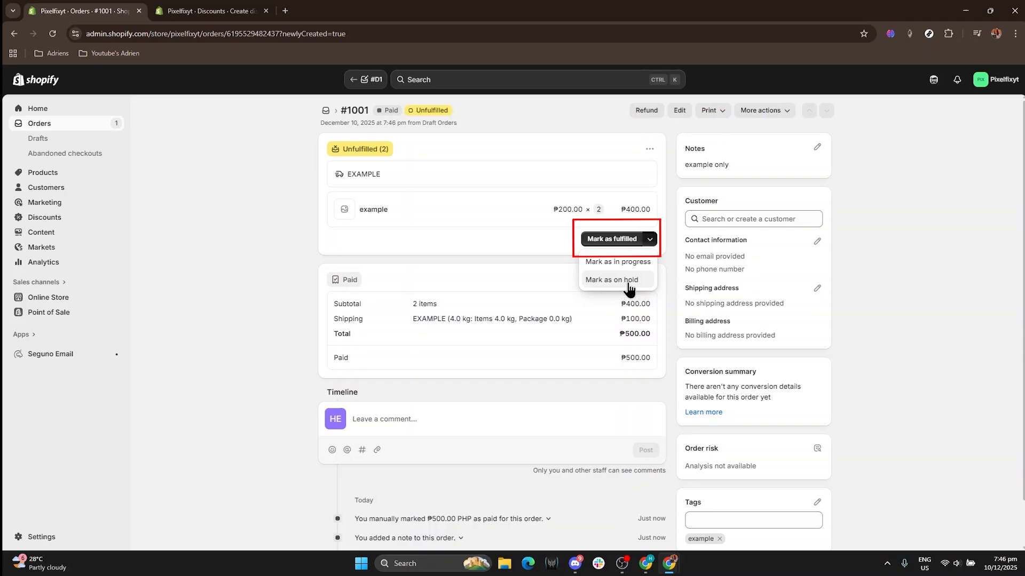
pyautogui.click(649, 246)
pyautogui.click(610, 245)
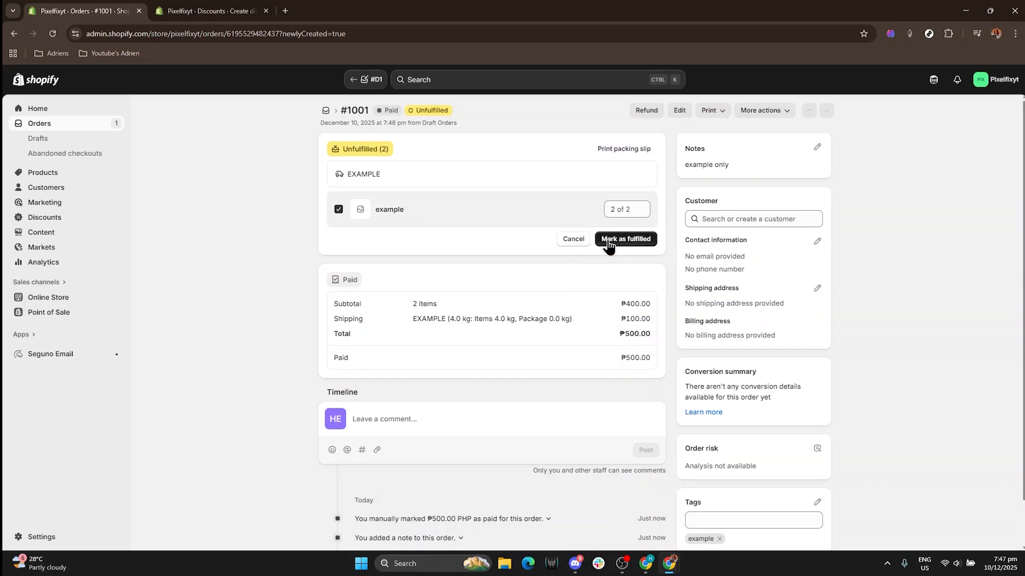
pyautogui.click(627, 240)
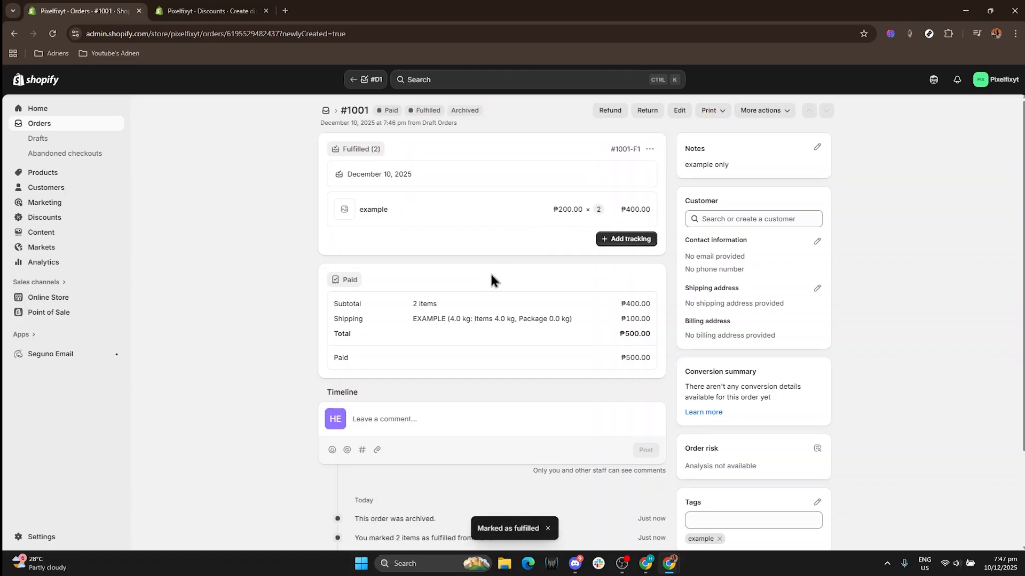
# - Add tracking number 123456 with carrier Amazon Logistics UK to fulfilment #1001-F1 and save
pyautogui.click(639, 240)
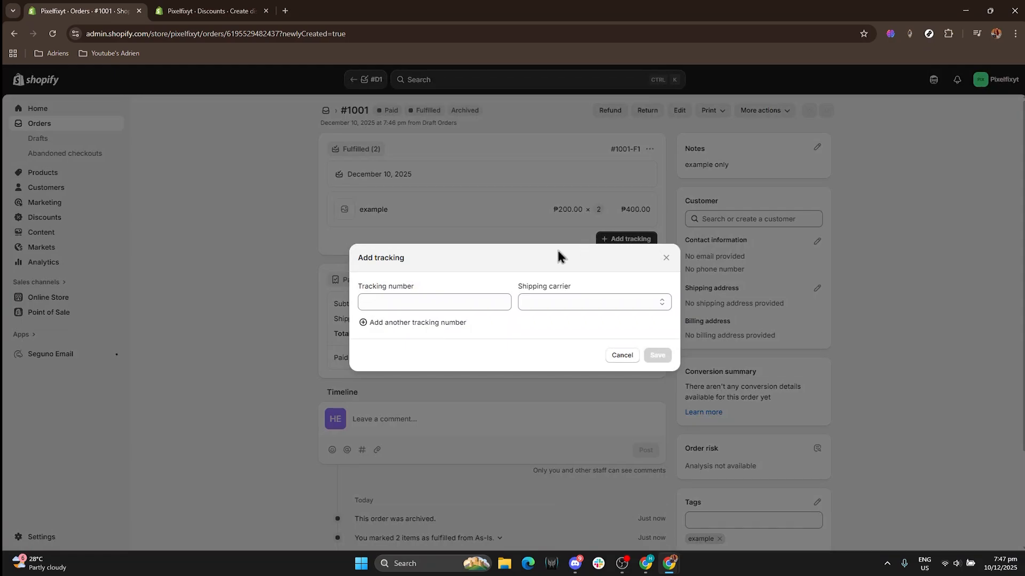
pyautogui.click(469, 302)
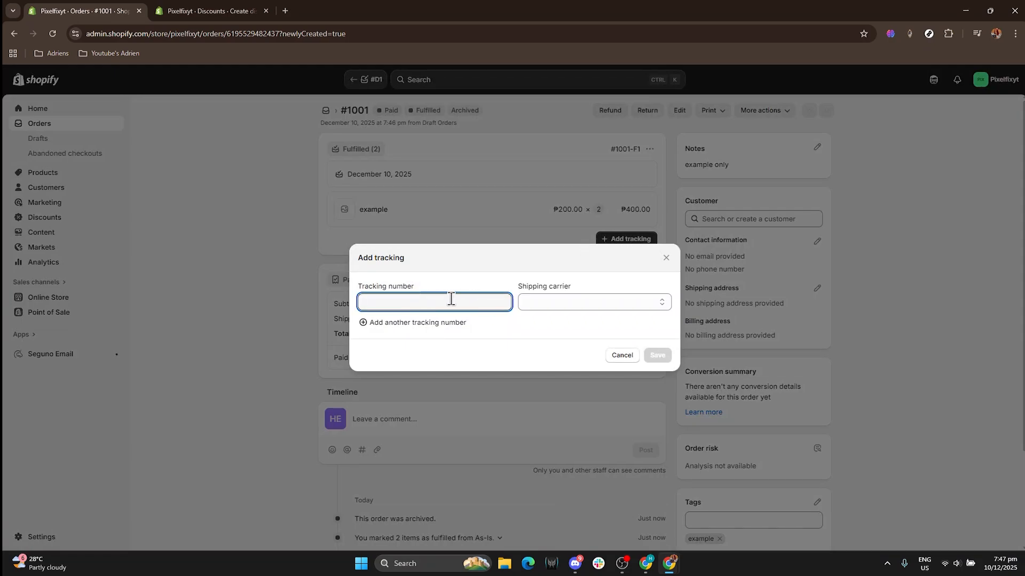
pyautogui.write('123456')
pyautogui.click(580, 301)
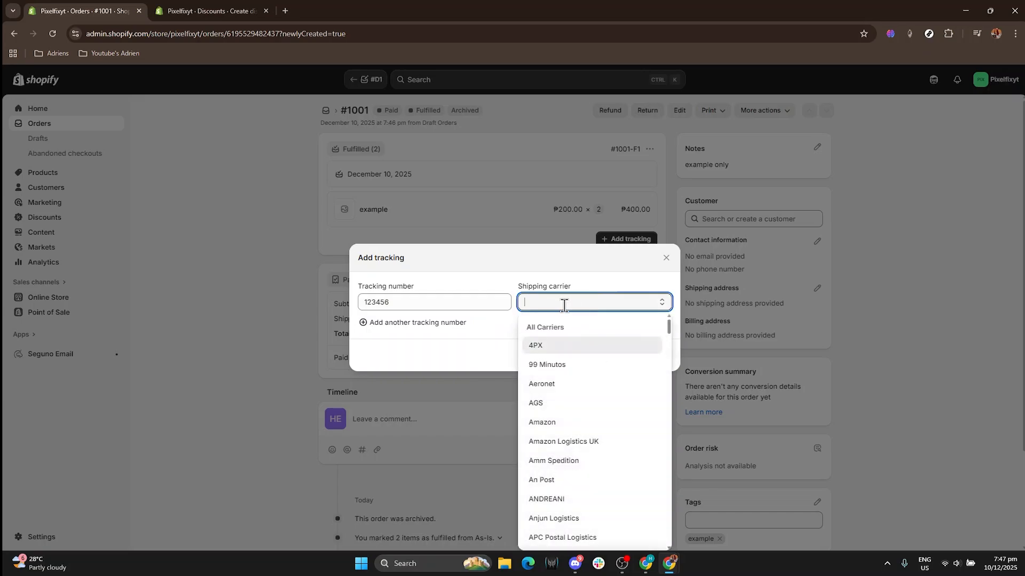
pyautogui.click(591, 442)
pyautogui.click(658, 355)
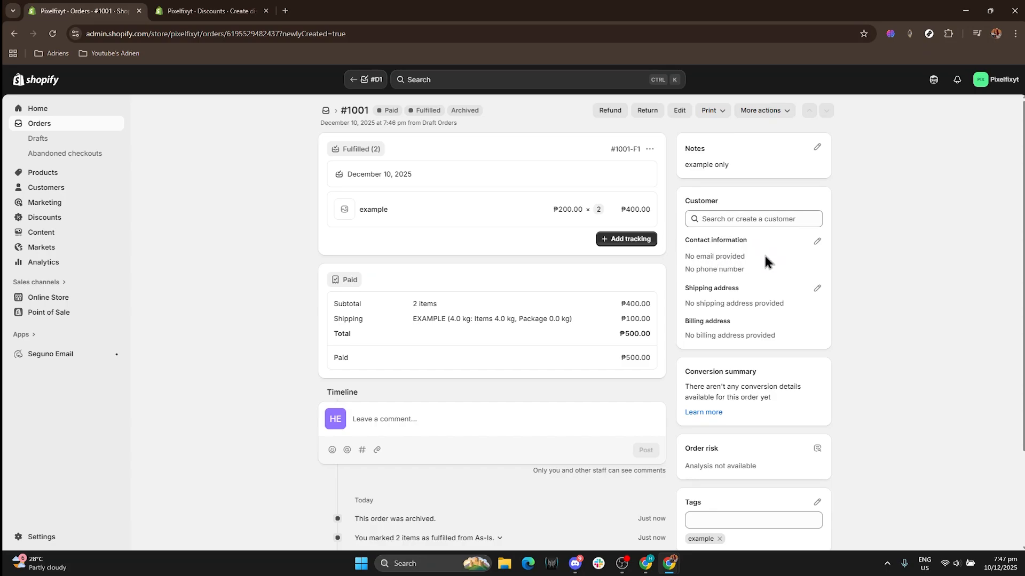
# - Enter the customer's e-mail and phone number in the order's contact details and save them
pyautogui.click(817, 243)
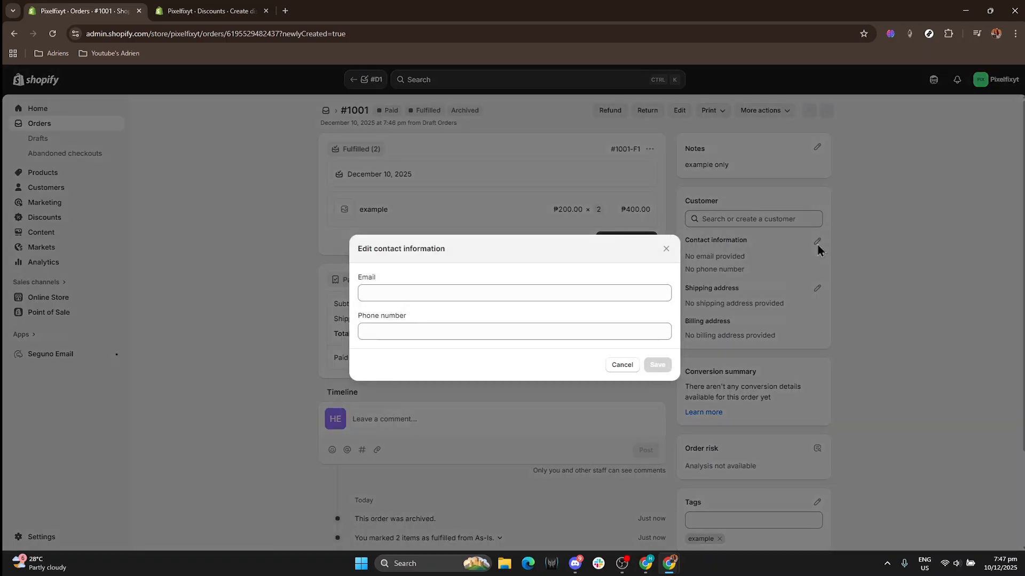
pyautogui.click(532, 294)
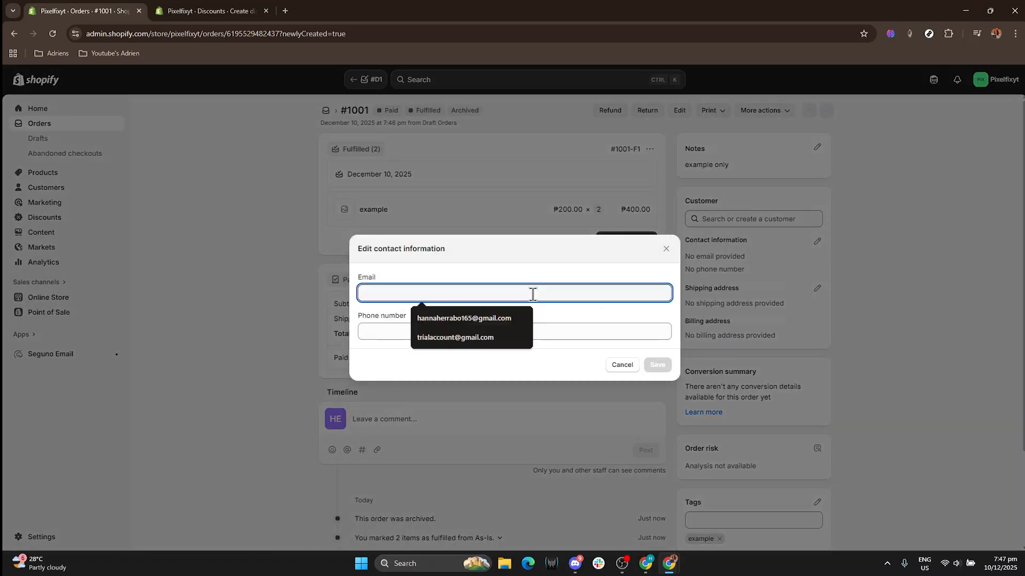
pyautogui.write('example@gmail.com')
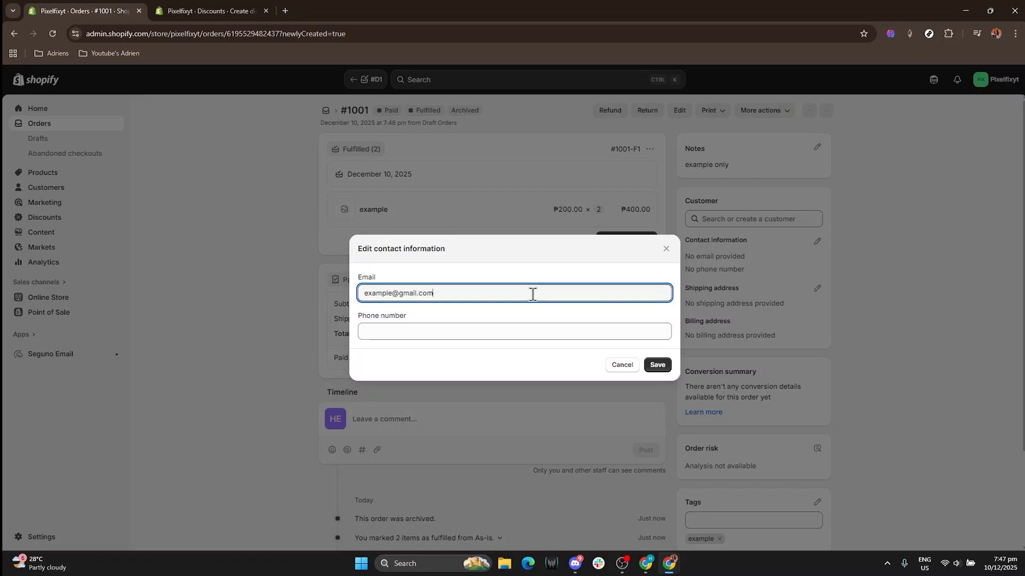
pyautogui.click(528, 328)
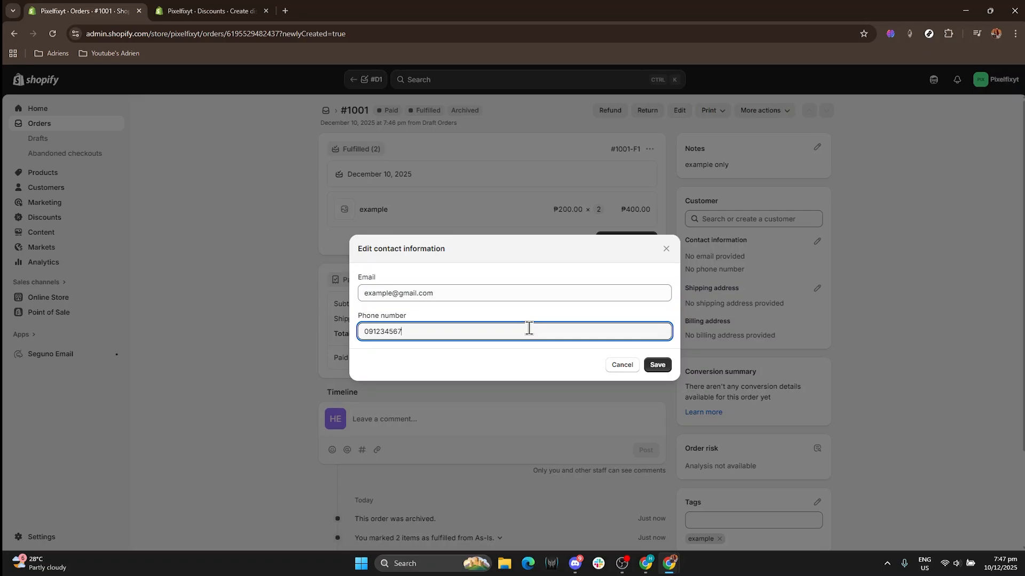
pyautogui.click(657, 364)
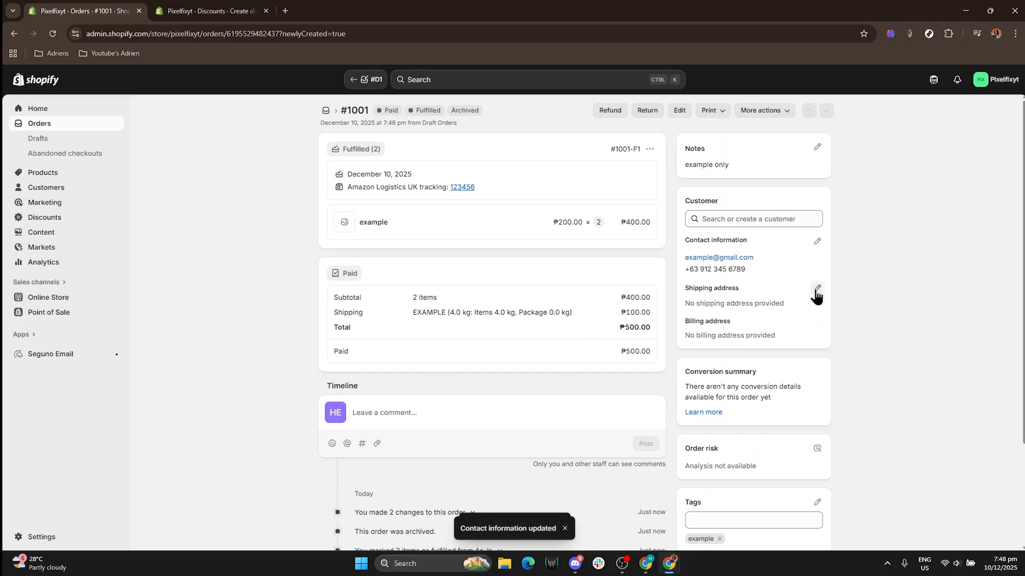
pyautogui.click(817, 289)
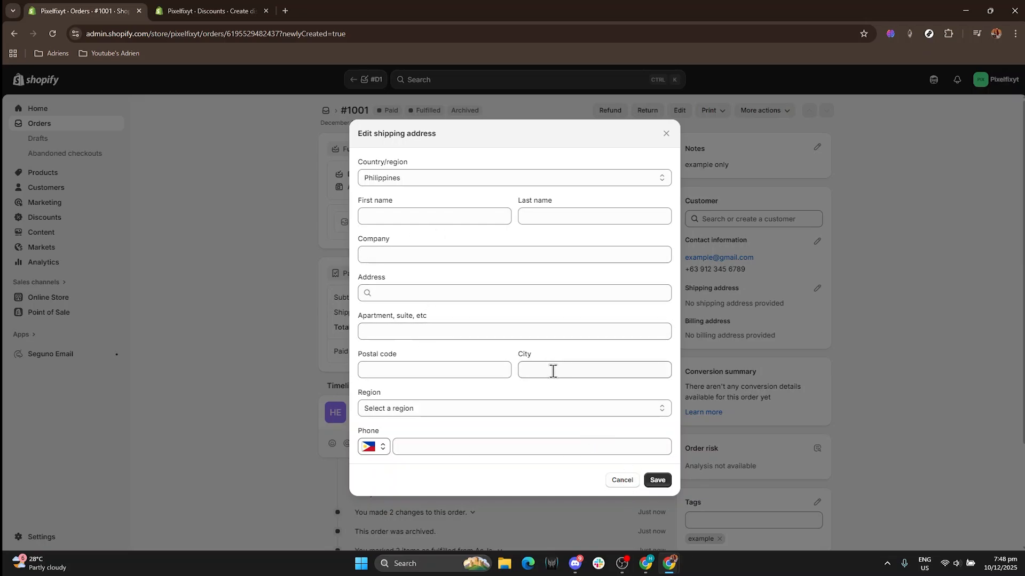
pyautogui.click(620, 481)
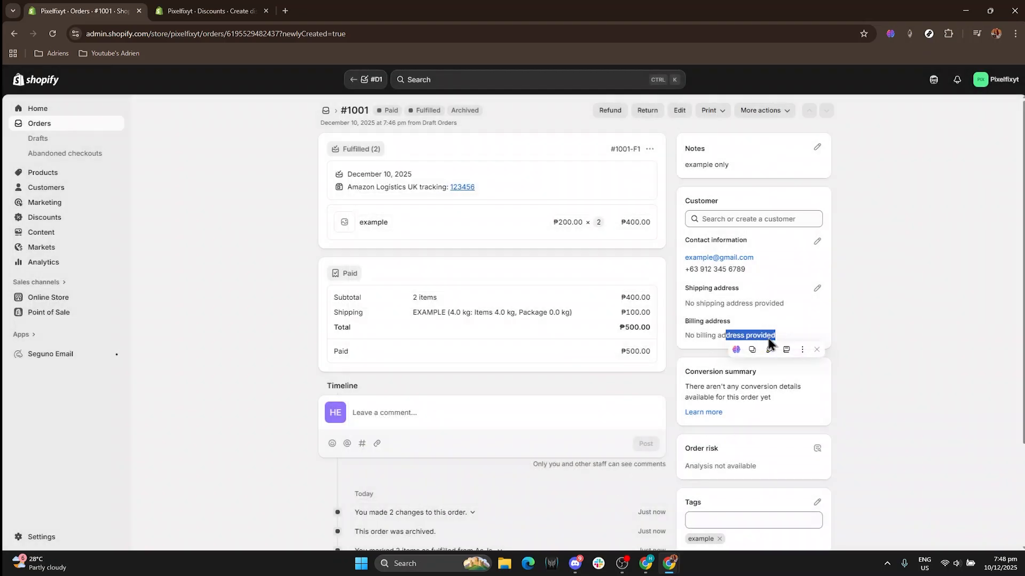
pyautogui.click(727, 333)
pyautogui.scroll(-3, 736, 325)
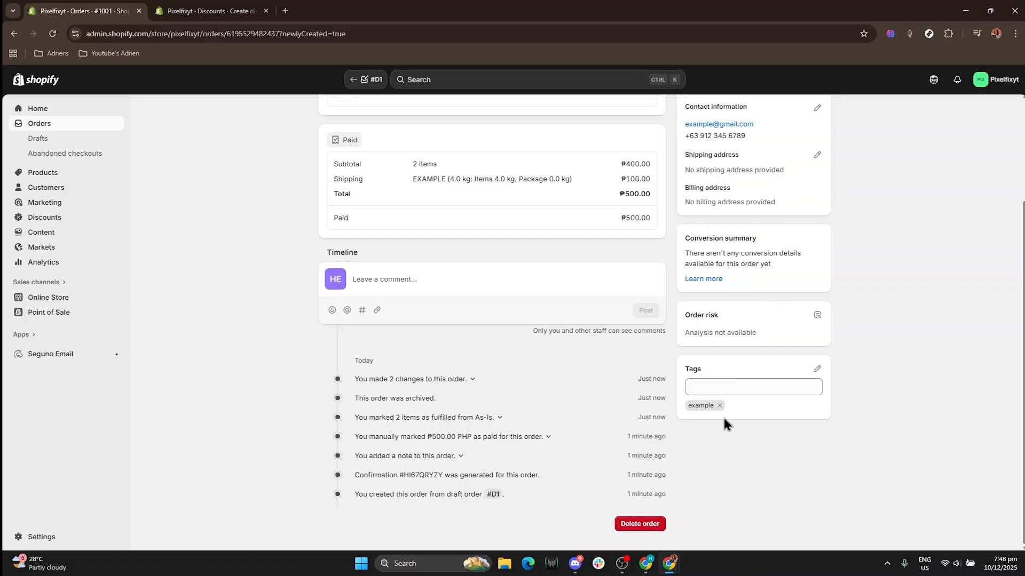
pyautogui.scroll(3, 660, 432)
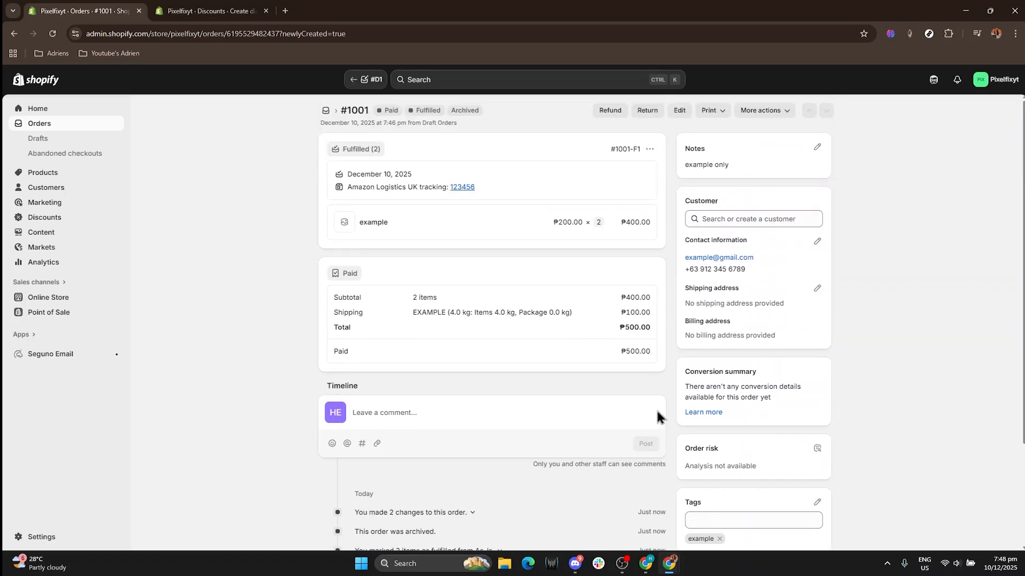
pyautogui.click(783, 111)
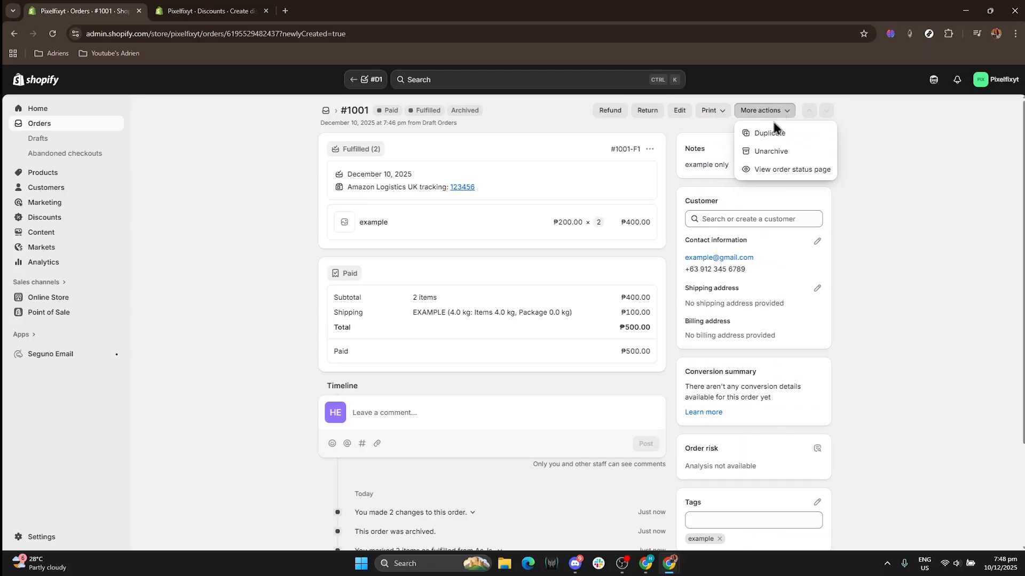
pyautogui.click(722, 114)
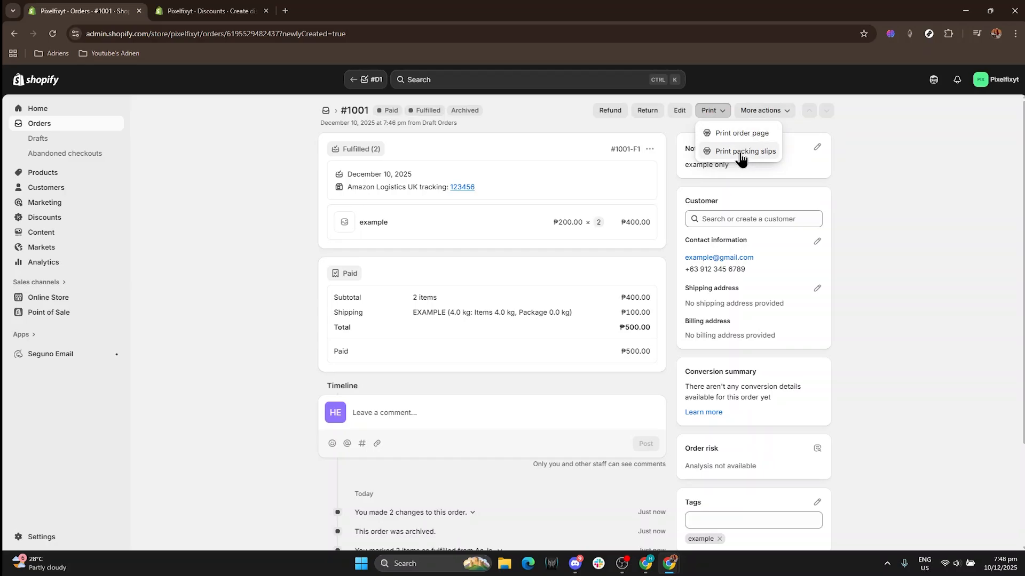
pyautogui.click(885, 169)
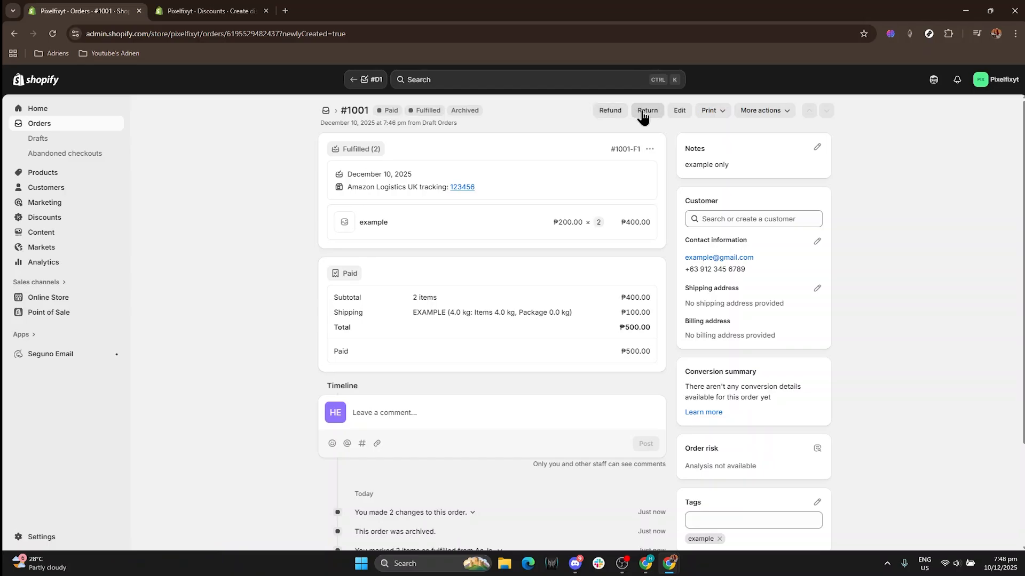
pyautogui.scroll(-3, 694, 322)
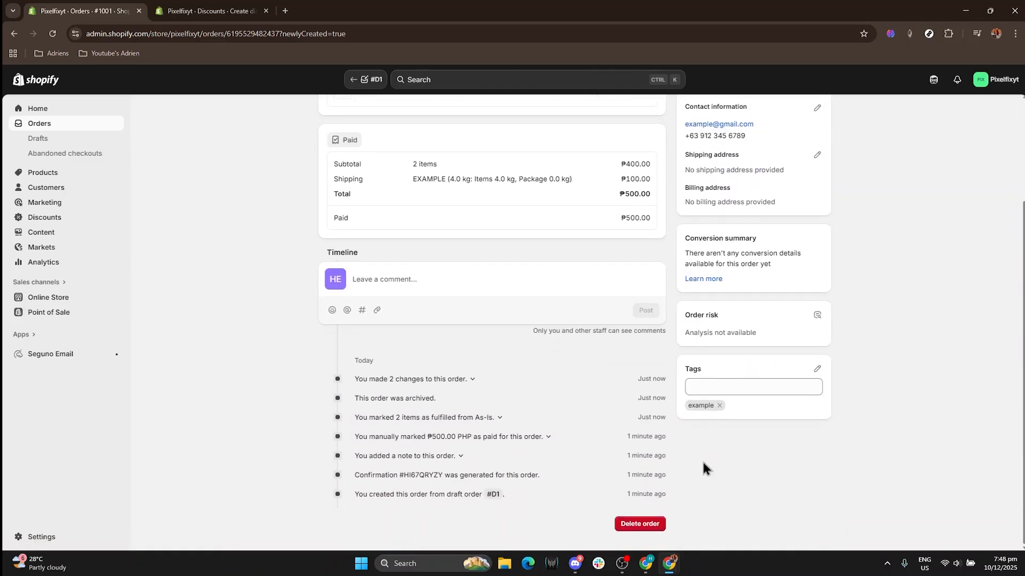
pyautogui.scroll(3, 725, 460)
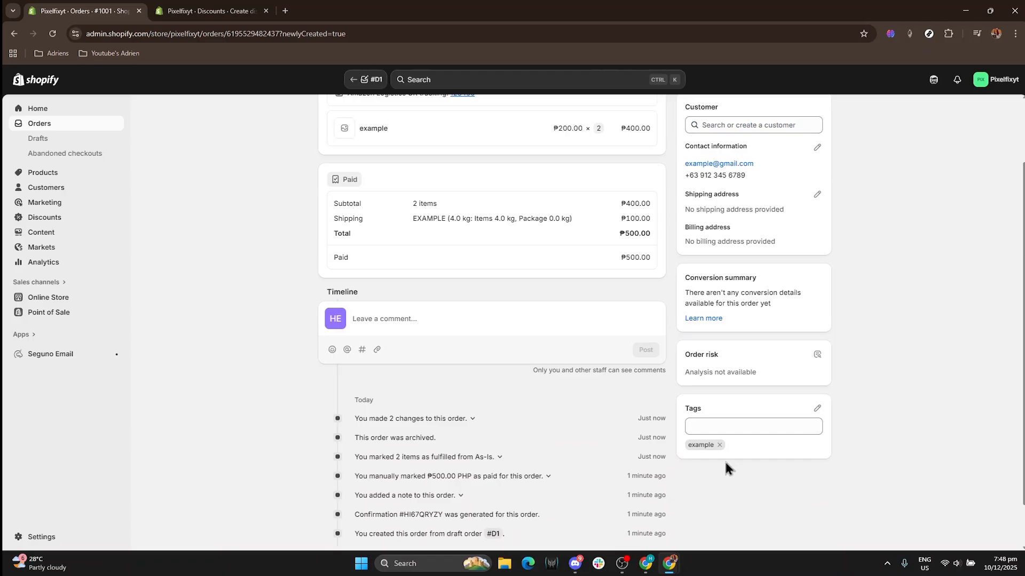